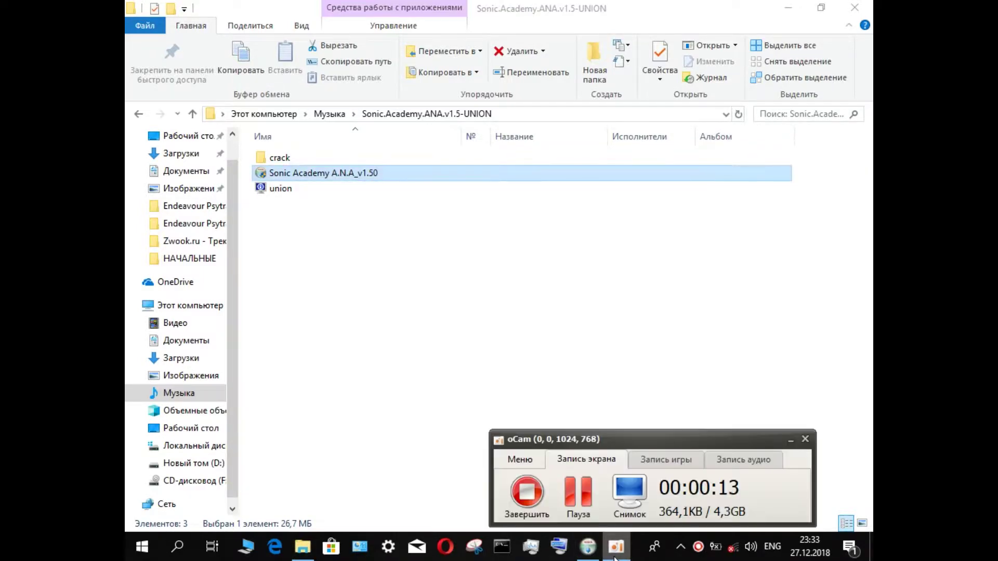
Proceed through the A.N.A 1.50 setup wizard and exclude the VST 64-bit component, keeping only VST 32-bit
click(615, 555)
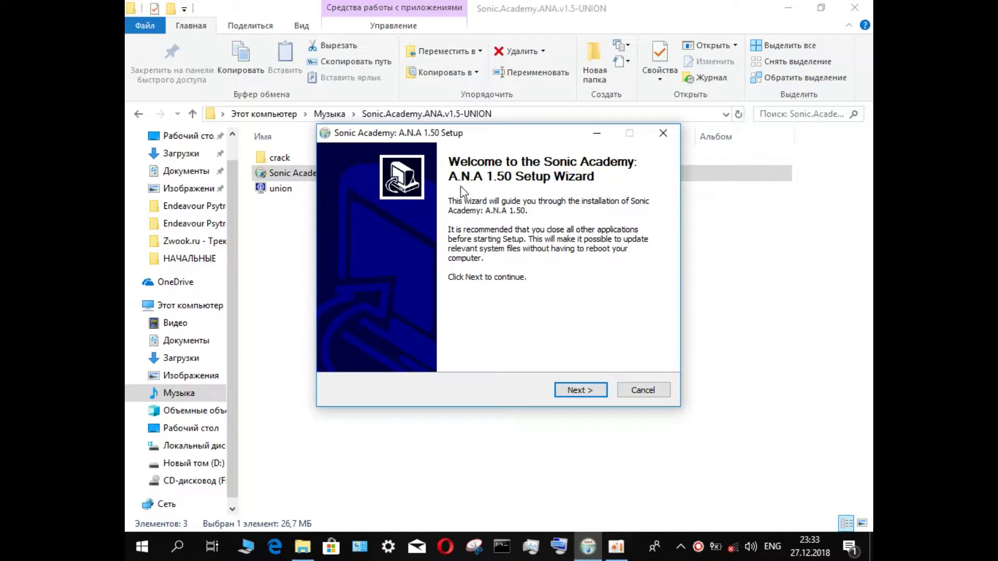
click(584, 390)
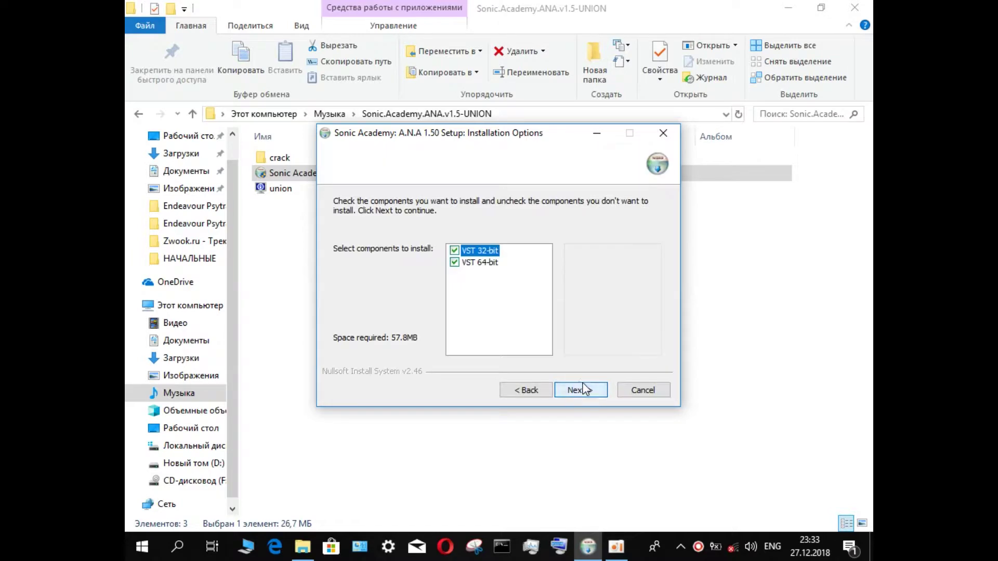
click(455, 262)
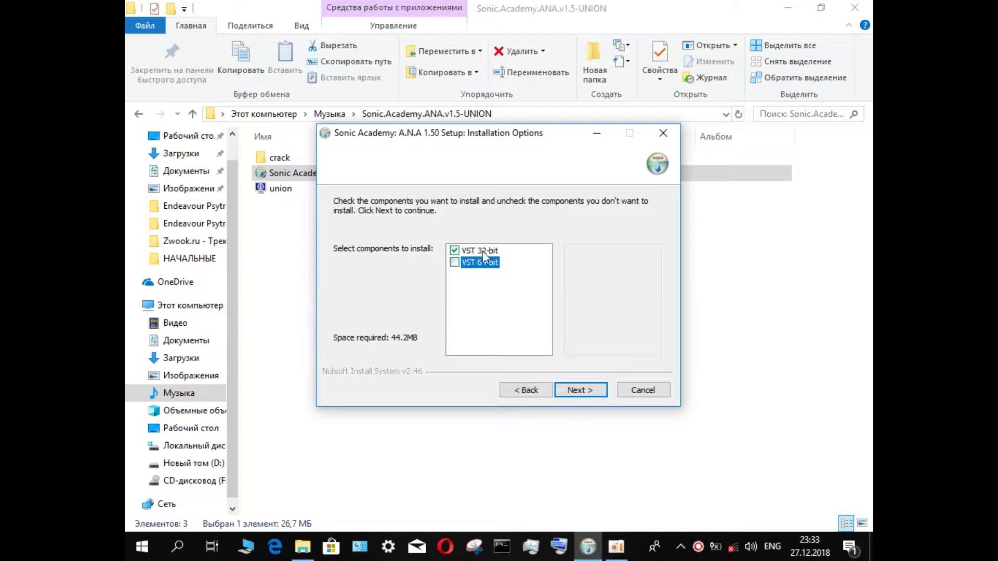
click(579, 390)
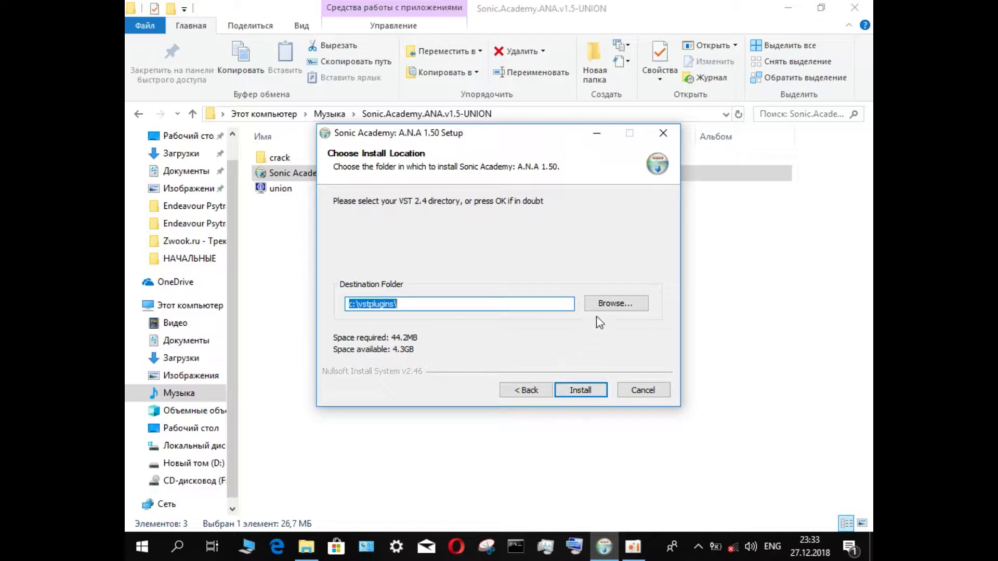
Set the destination folder to C:\Program Files\Steinberg\VstPlugins\ and complete the A.N.A 1.50 installation
click(607, 308)
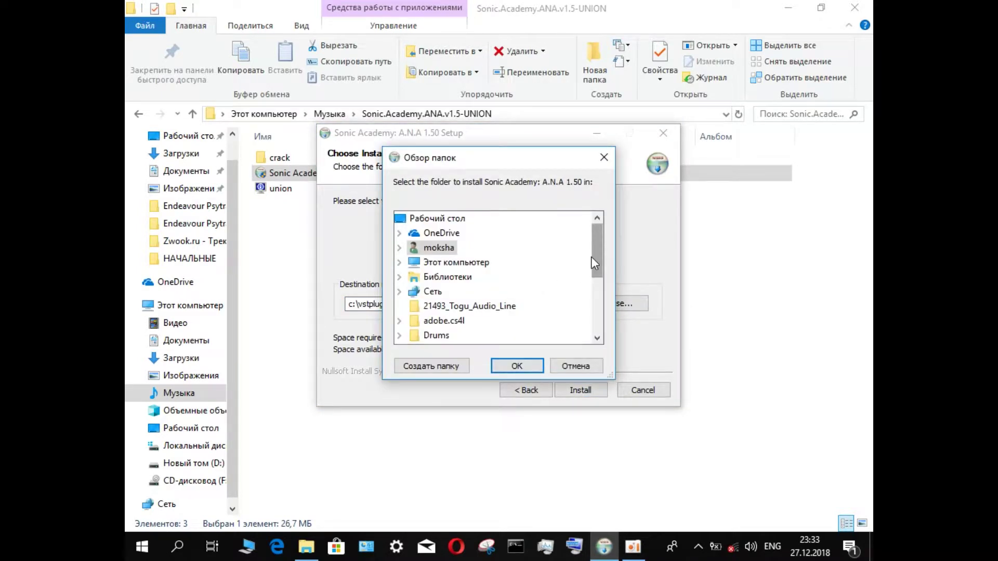
double_click(454, 263)
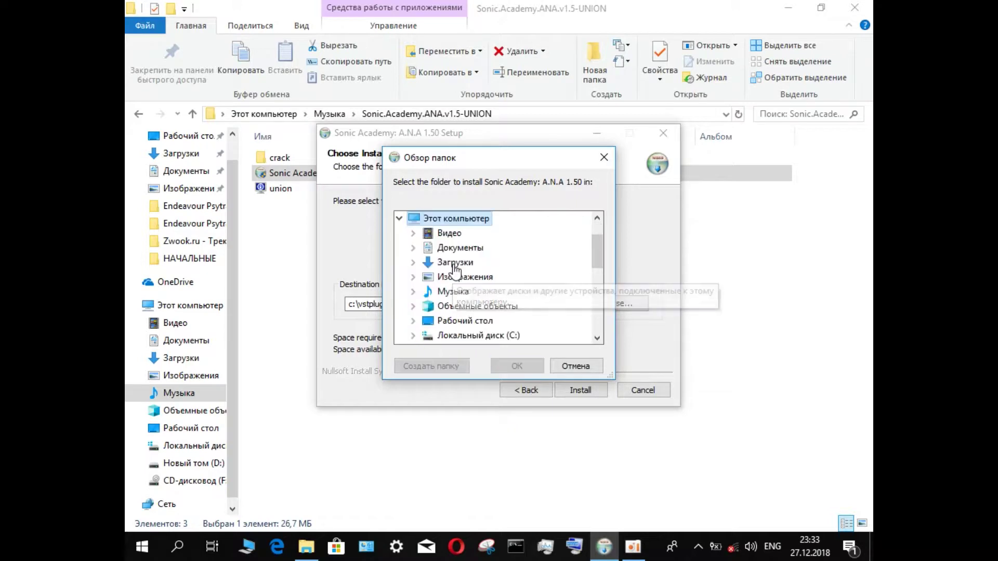
double_click(511, 335)
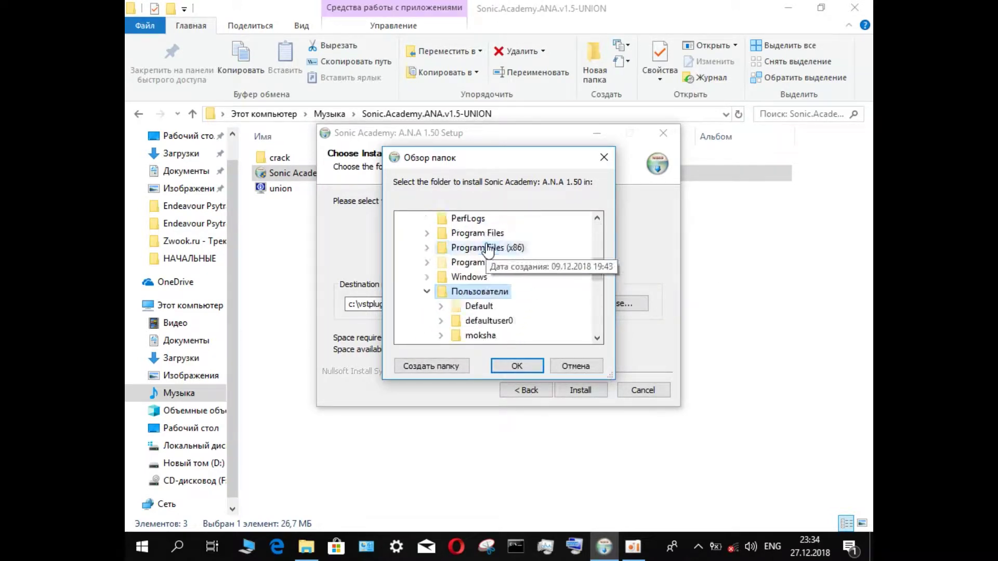
scroll(507, 244, up, 1)
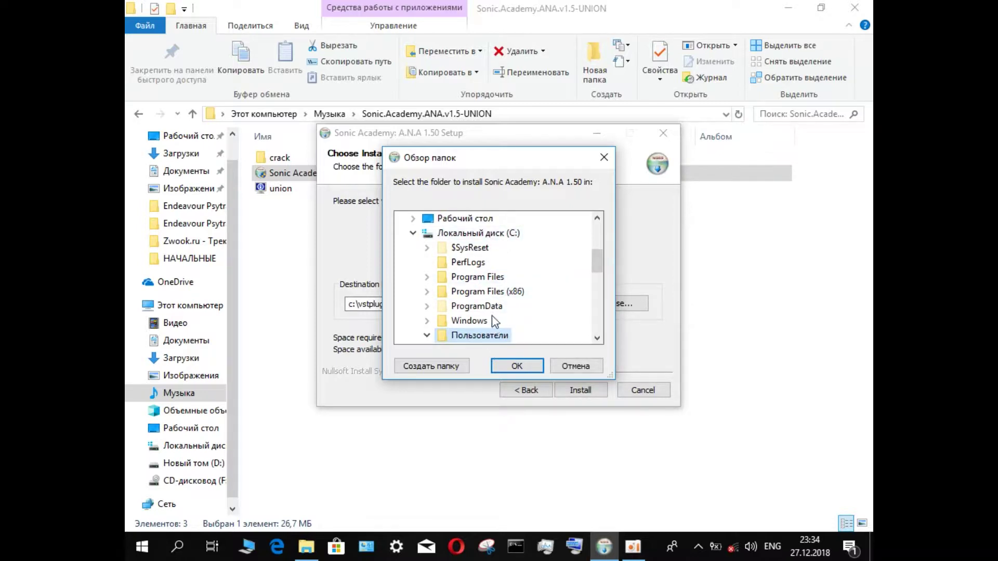
double_click(470, 277)
scroll(495, 284, down, 1)
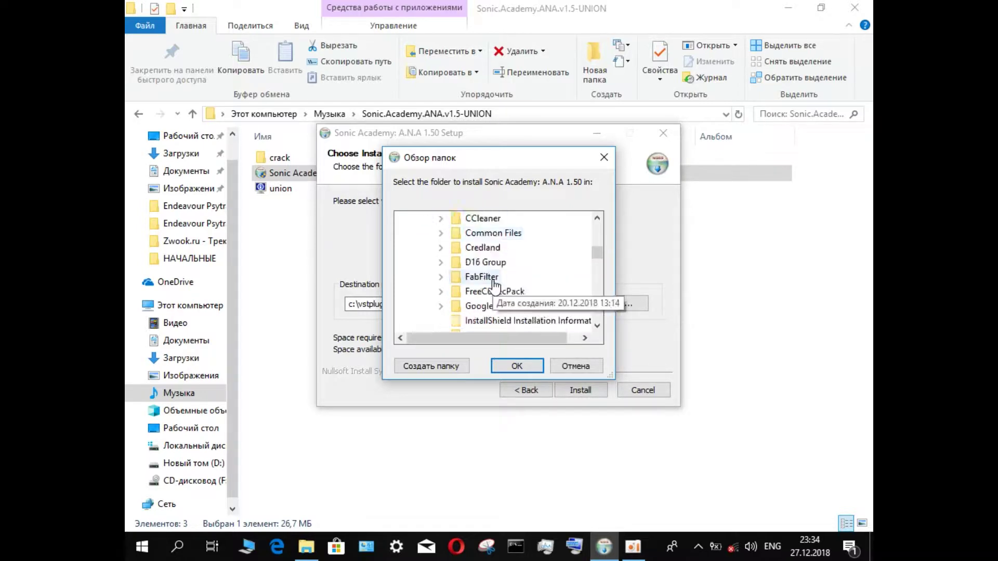
scroll(512, 298, down, 3)
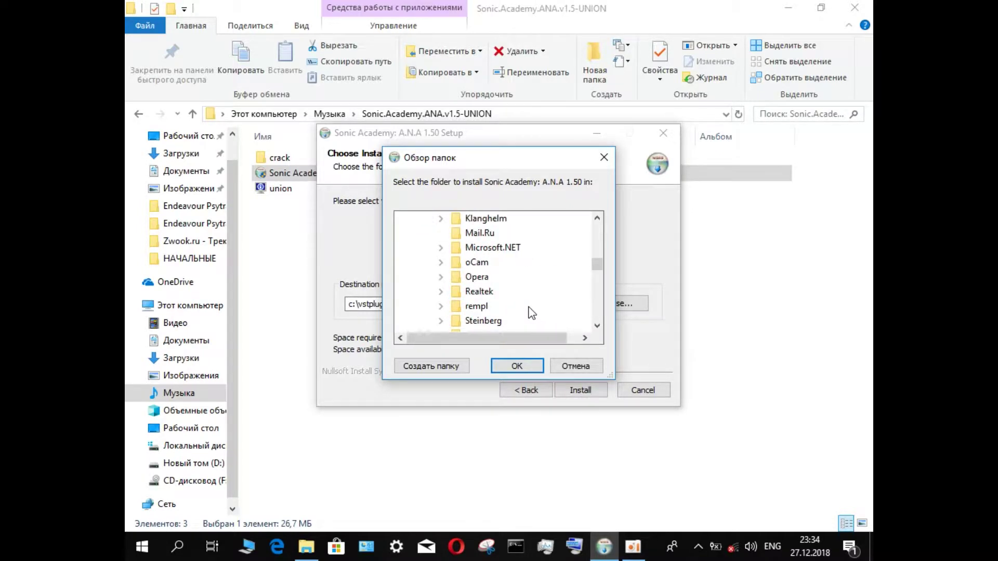
scroll(532, 313, down, 1)
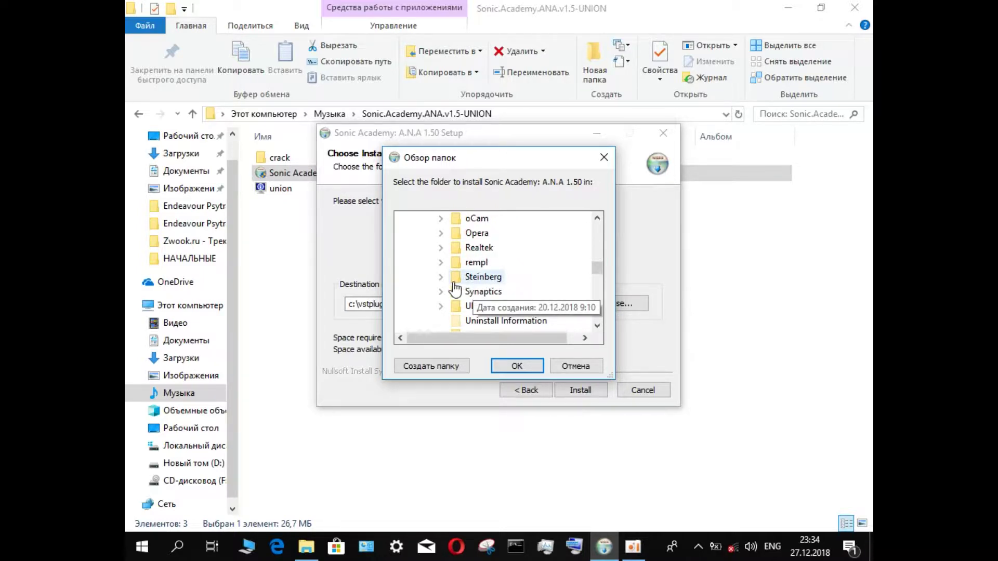
click(493, 280)
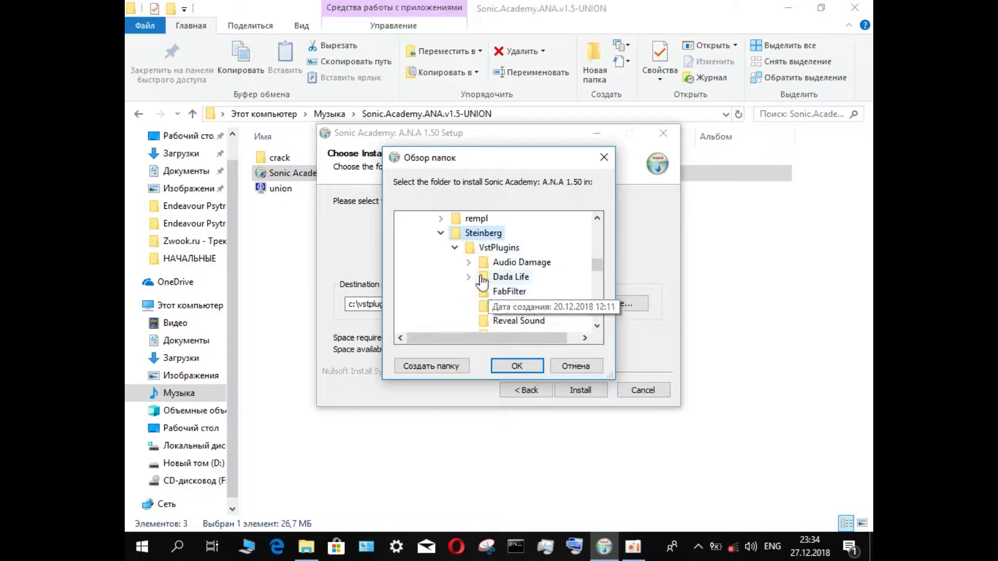
click(496, 248)
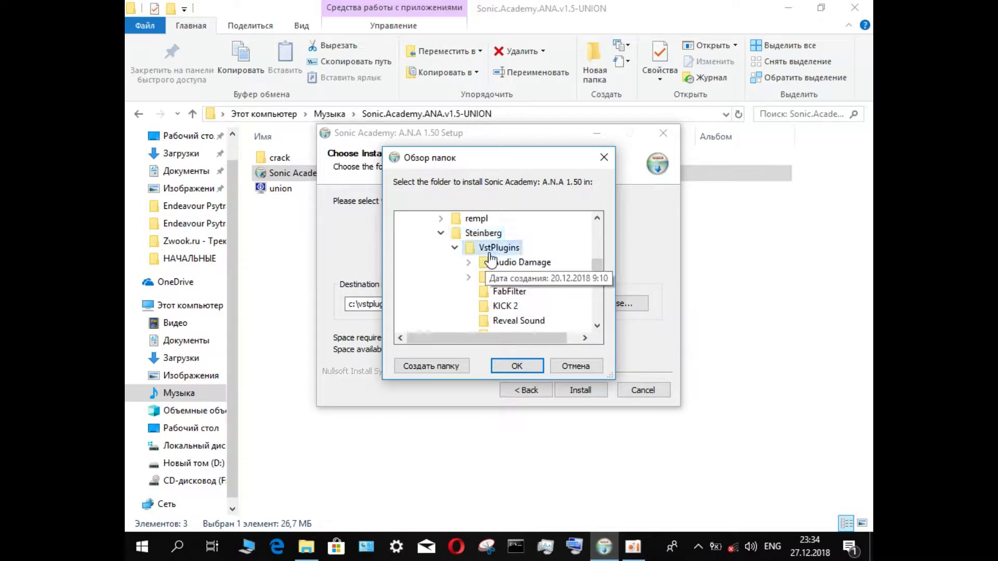
click(512, 367)
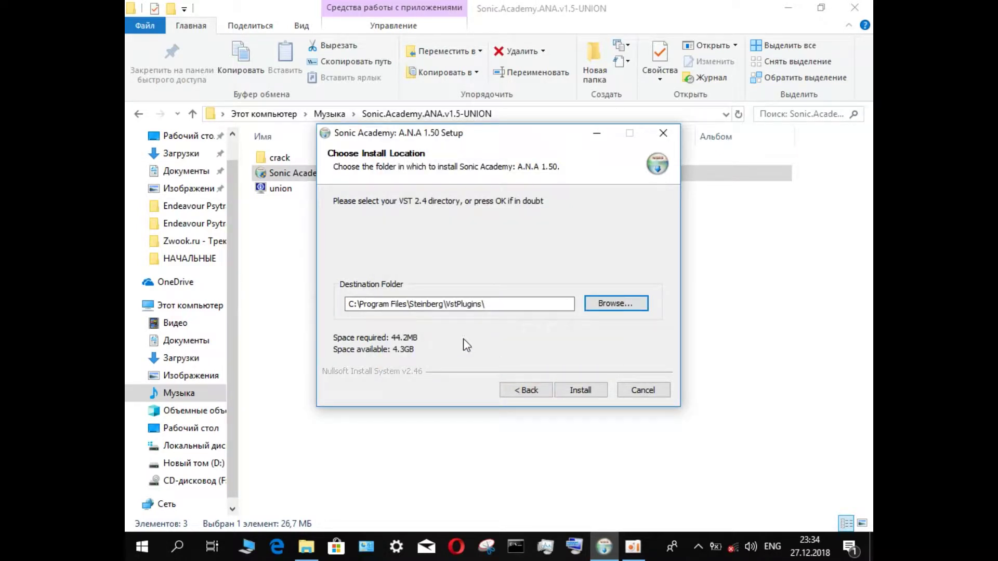
click(580, 390)
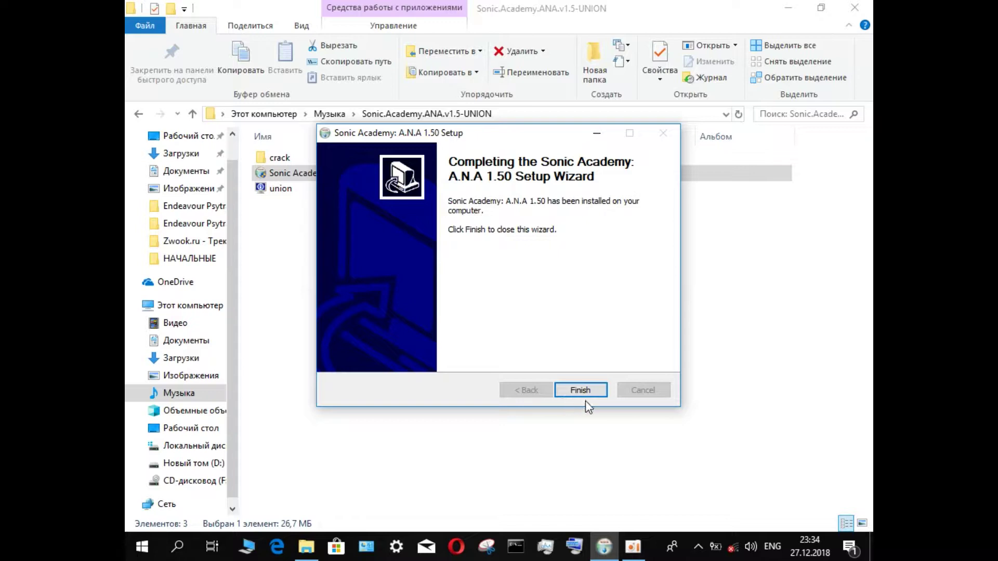
click(577, 391)
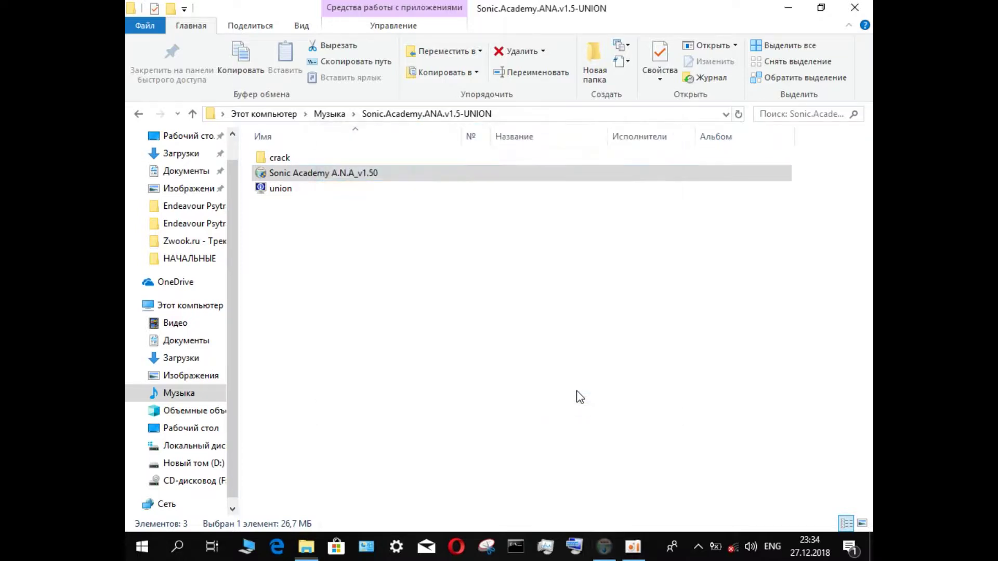
Launch Ableton Live 9 Suite and switch the new set to the Arrangement View
click(155, 555)
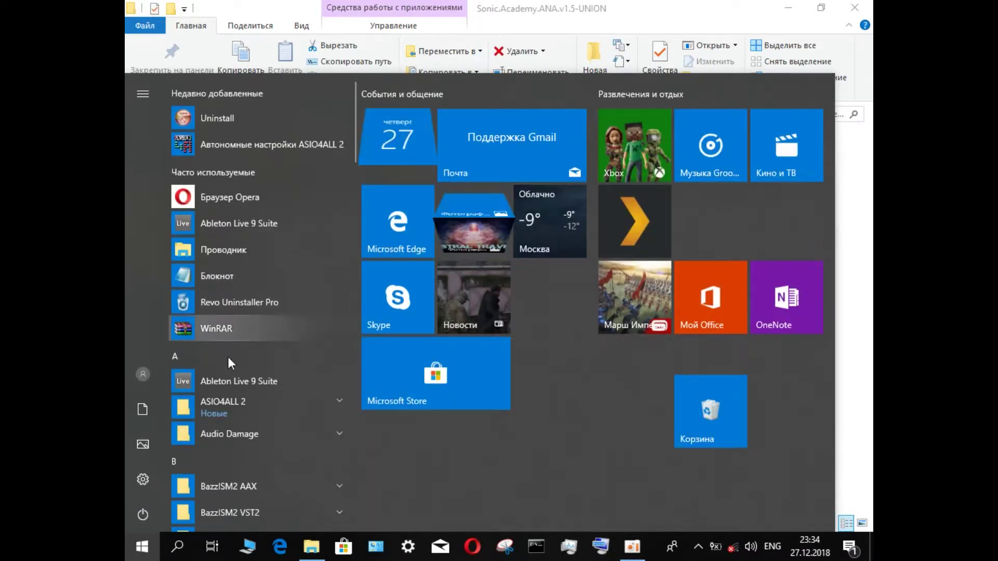
click(235, 381)
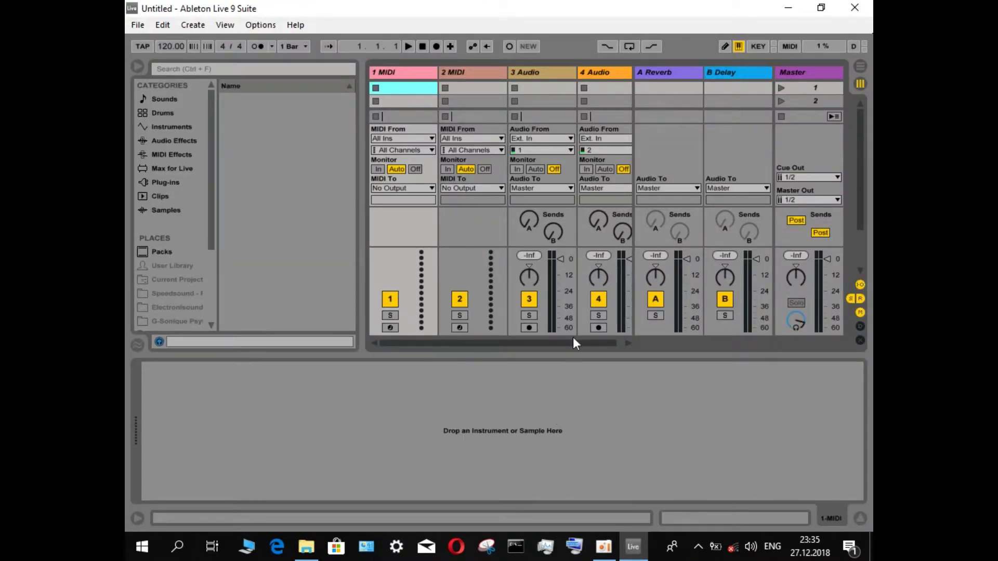
click(859, 67)
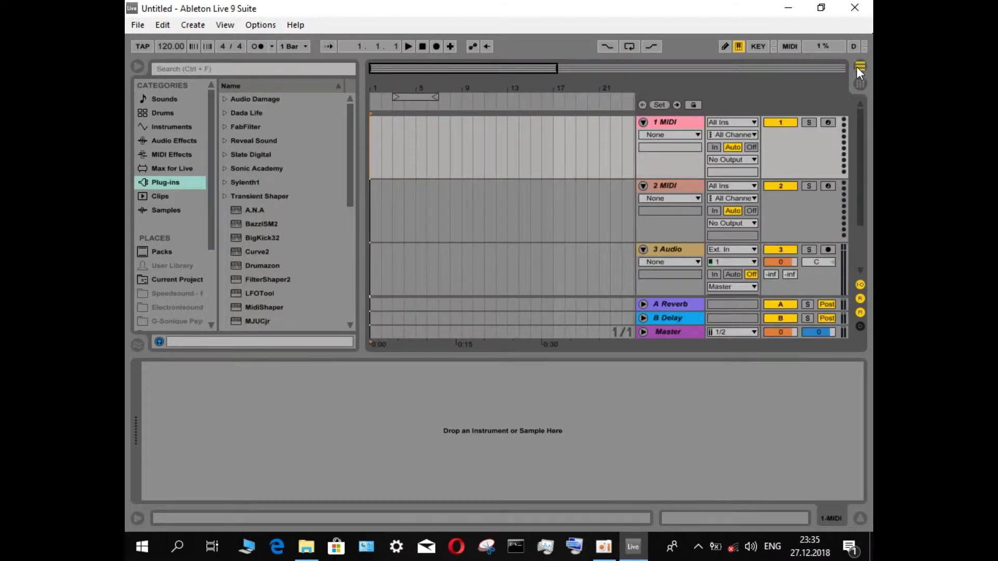
Rescan the VST plug-ins in the Ableton Live preferences and close the preferences
click(260, 24)
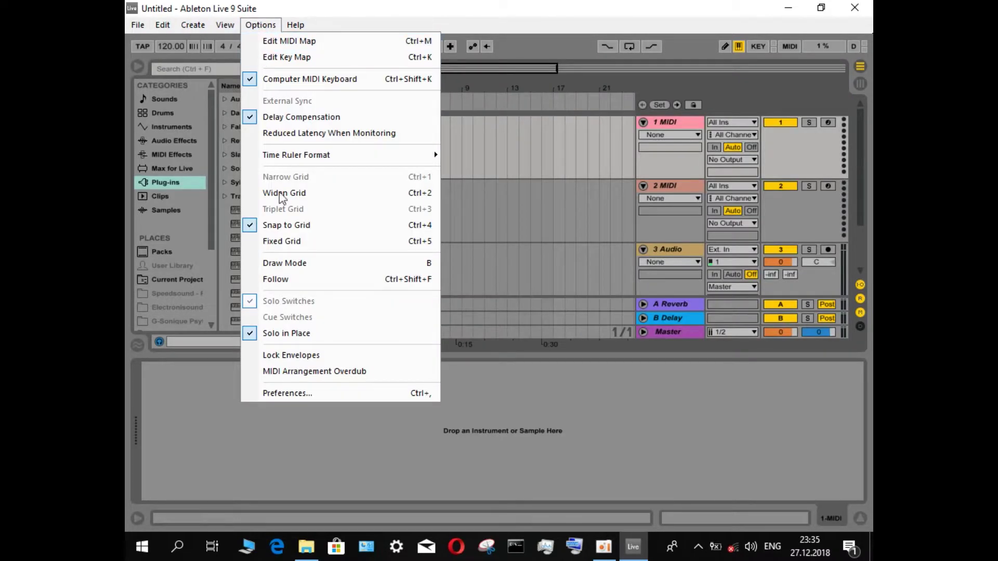
click(325, 391)
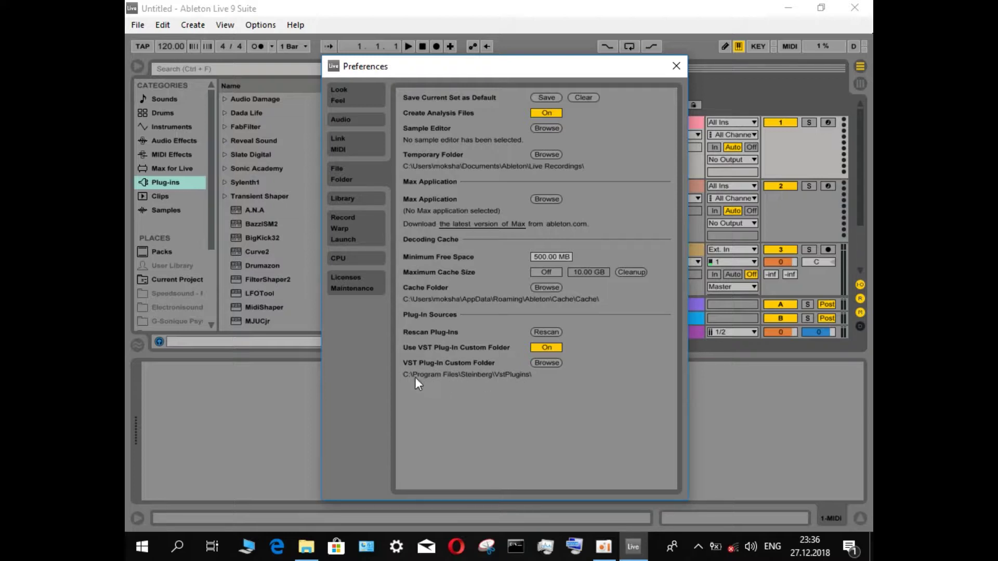
click(554, 334)
click(674, 66)
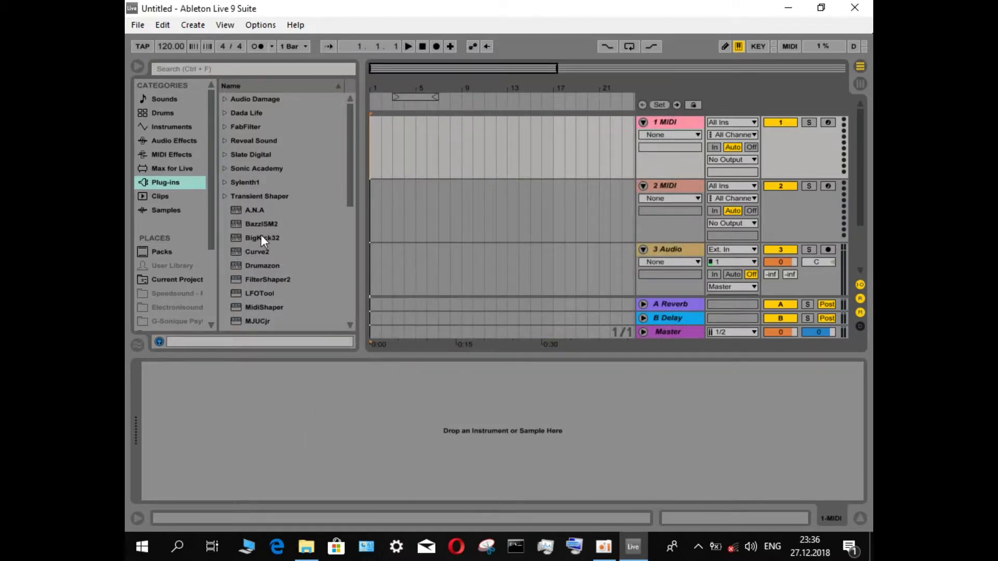
Load the A.N.A plug-in from the browser onto the 1 MIDI track
click(243, 211)
drag(242, 208, 304, 374)
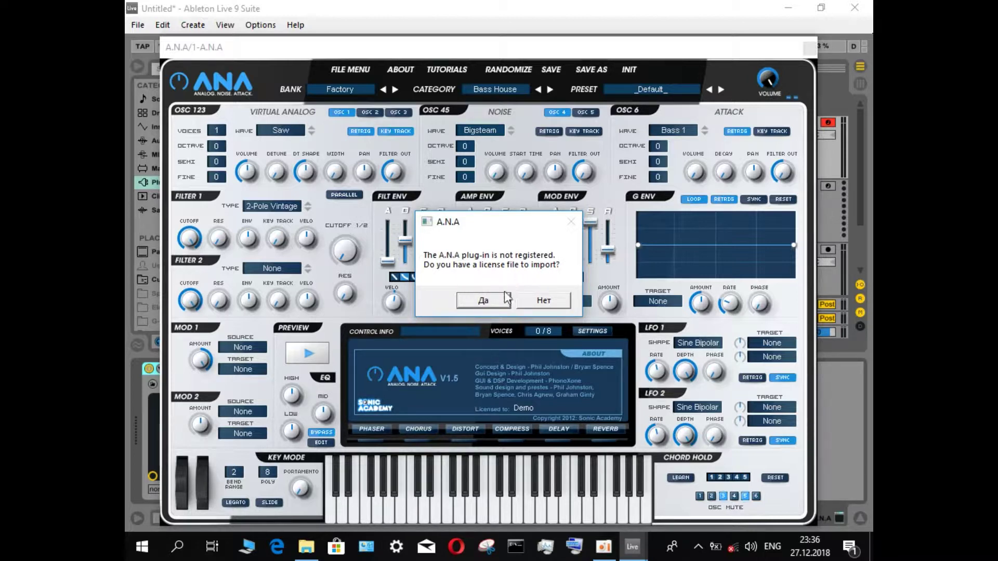
Switch to File Explorer, accept the plug-in's license import prompt, and run ANA_Keygen from the crack folder
click(306, 547)
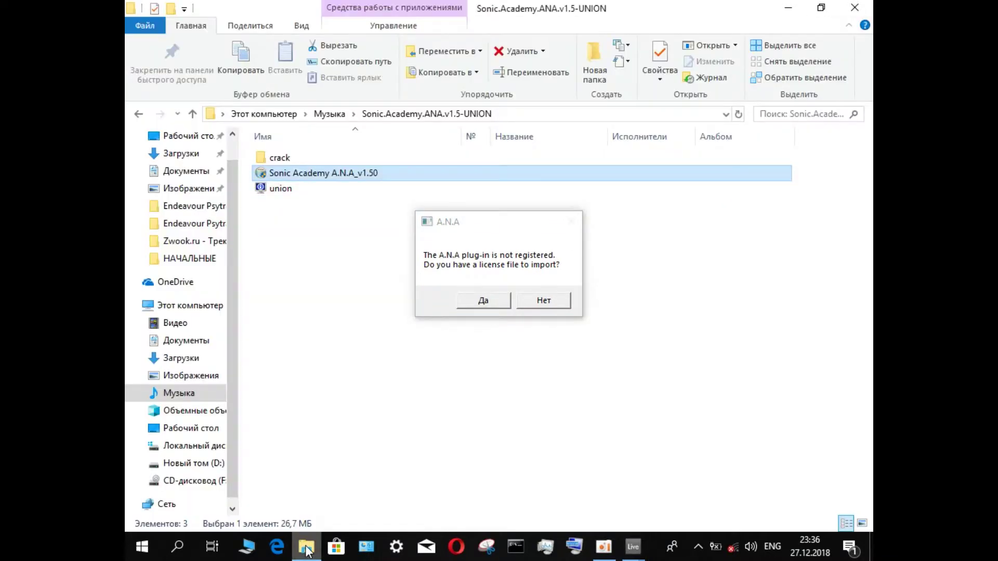
click(275, 164)
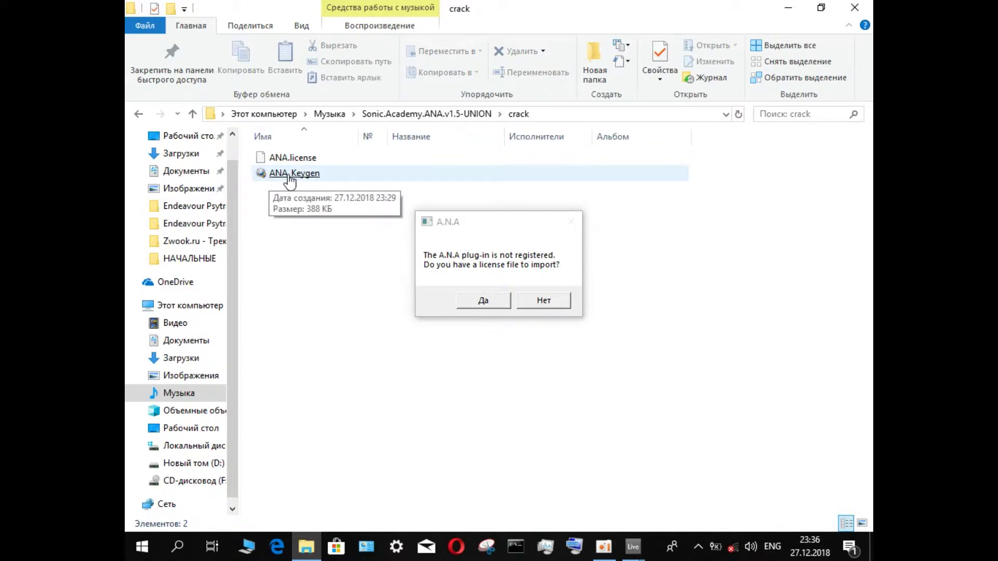
click(288, 176)
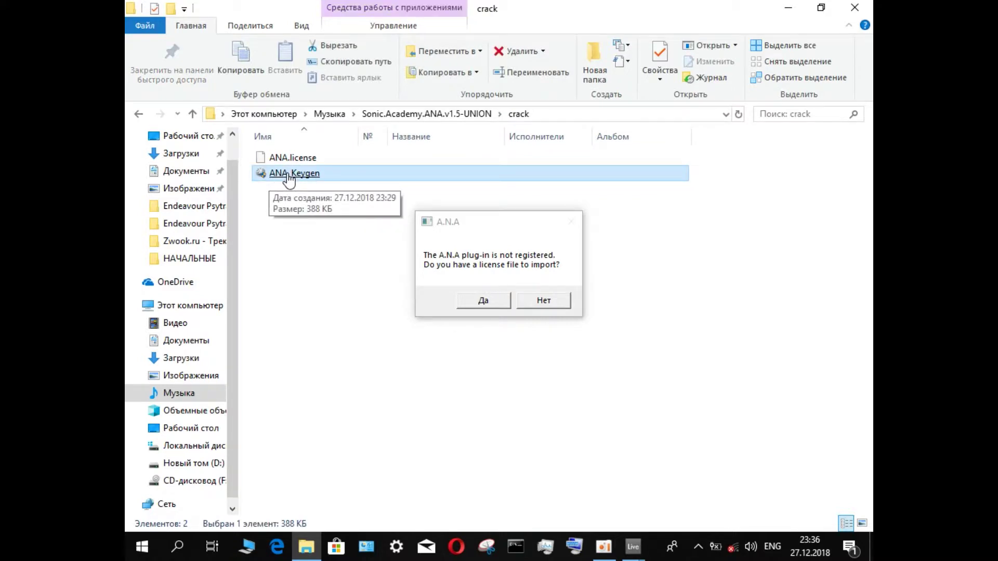
click(480, 300)
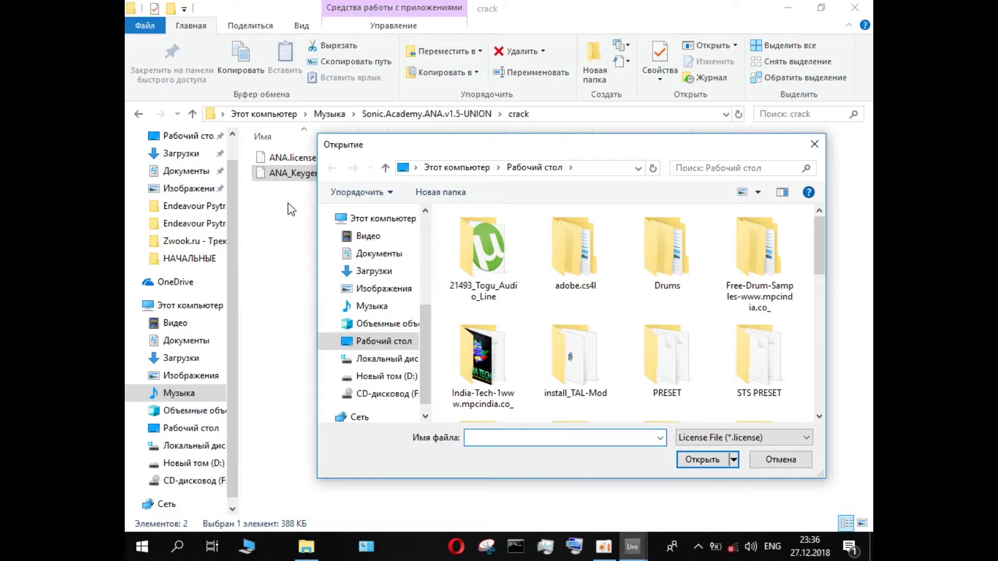
drag(396, 141, 650, 122)
double_click(281, 174)
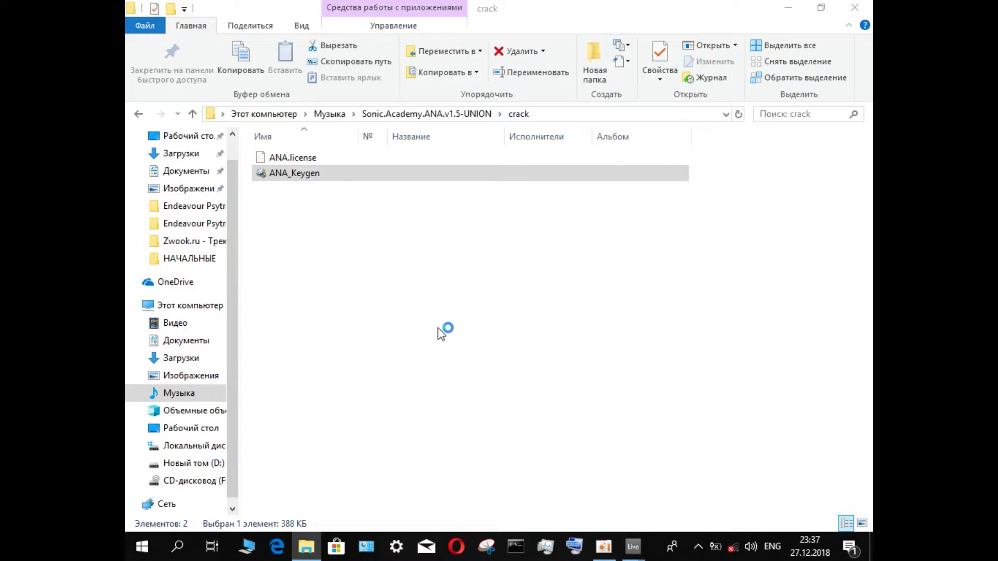
click(575, 420)
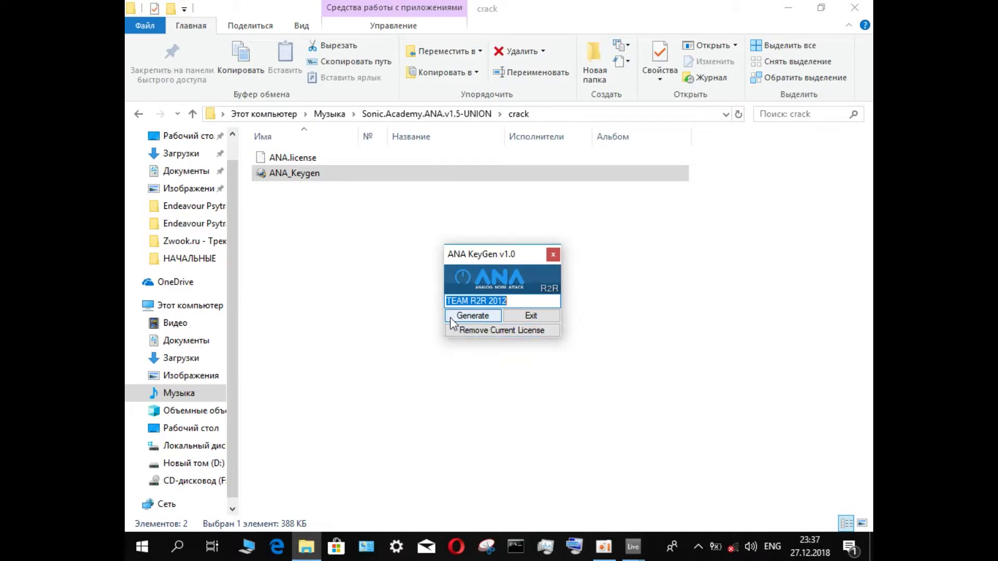
Generate a license file in ANA KeyGen and browse to the Sonic Academy folder in ProgramData on drive C as the save location
click(478, 315)
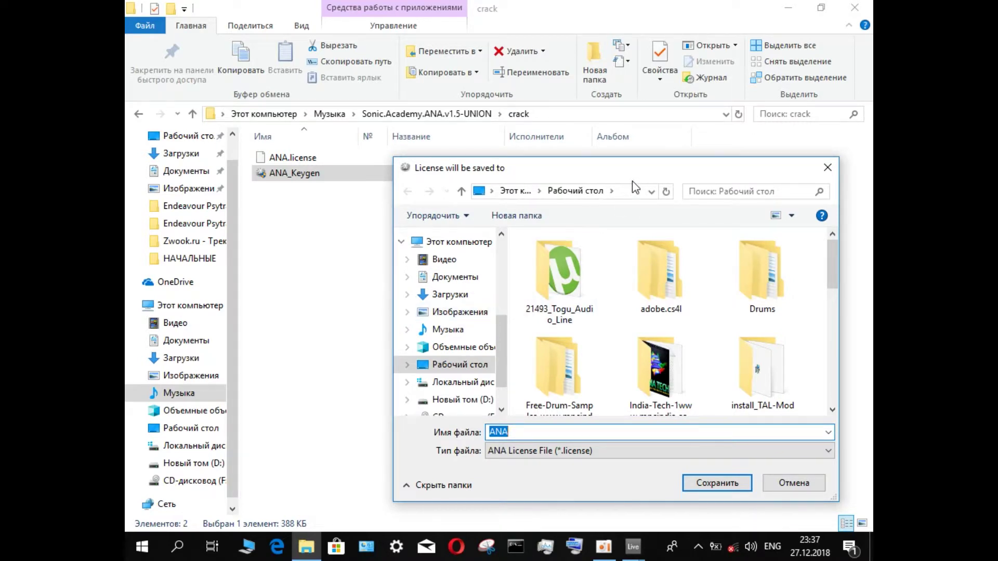
drag(638, 167, 559, 134)
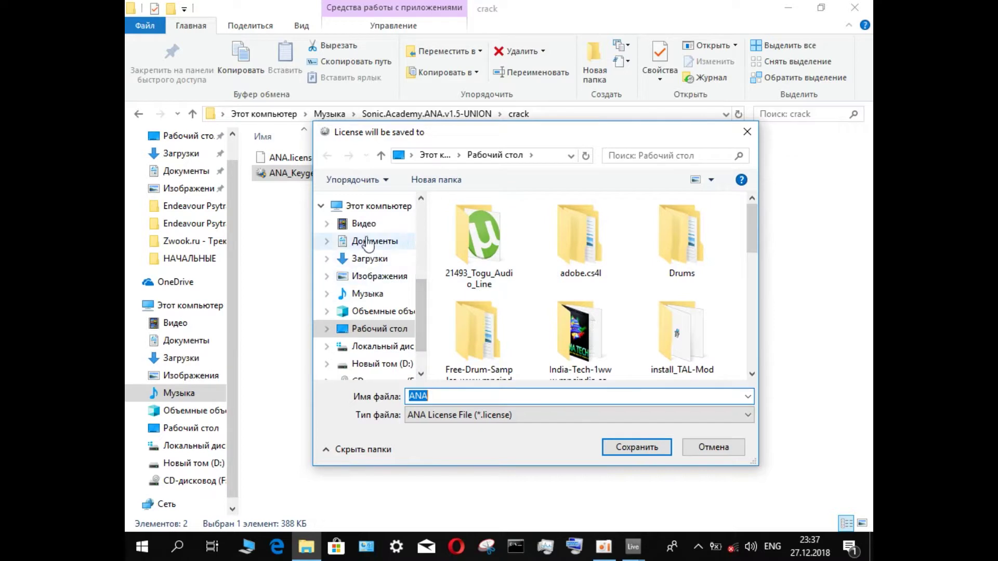
click(374, 351)
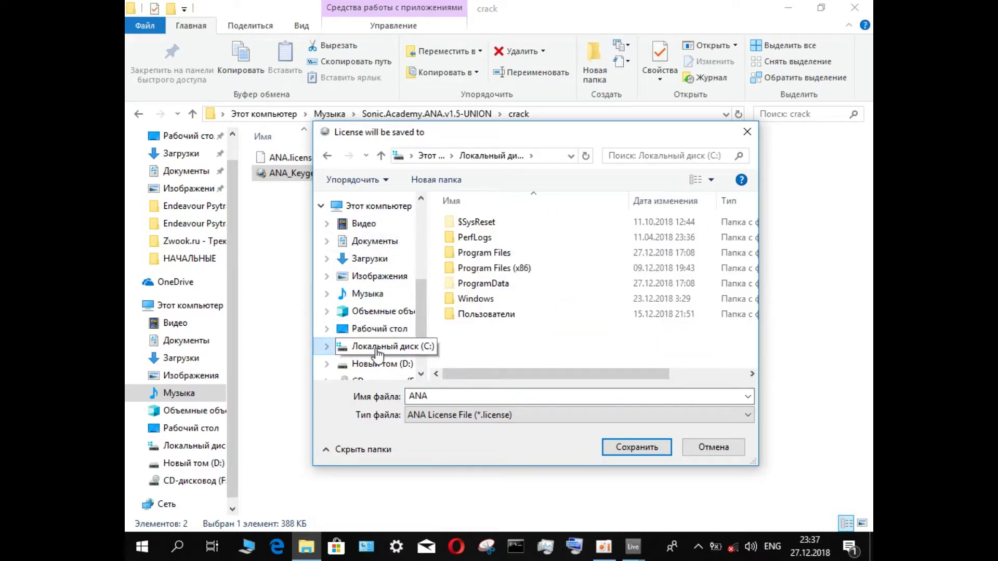
click(487, 240)
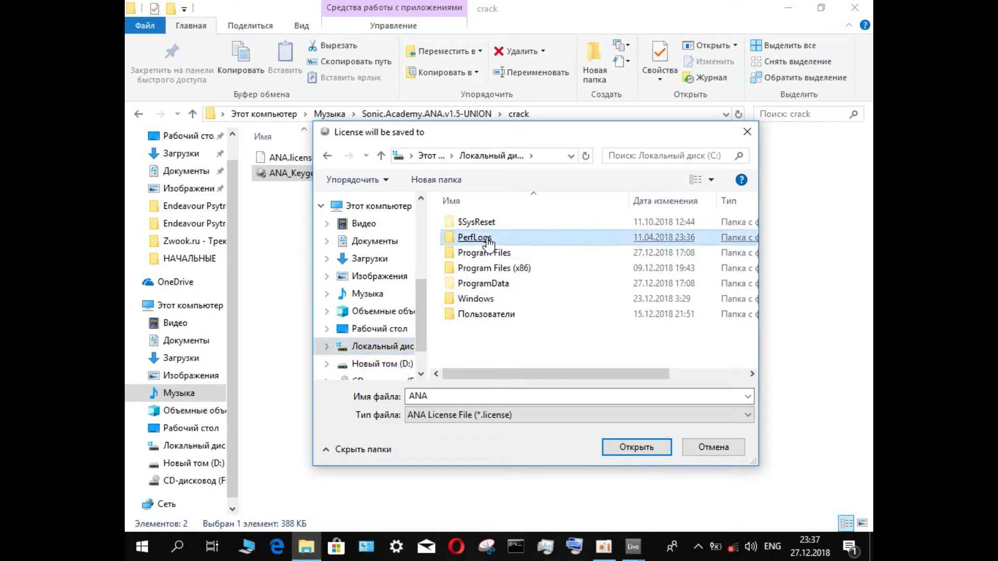
mouse_move(487, 291)
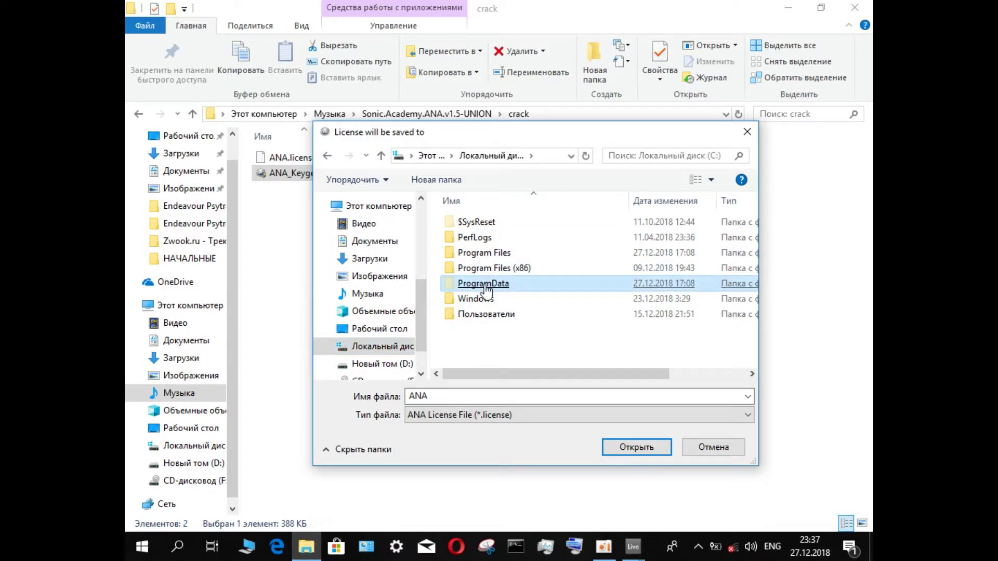
click(486, 291)
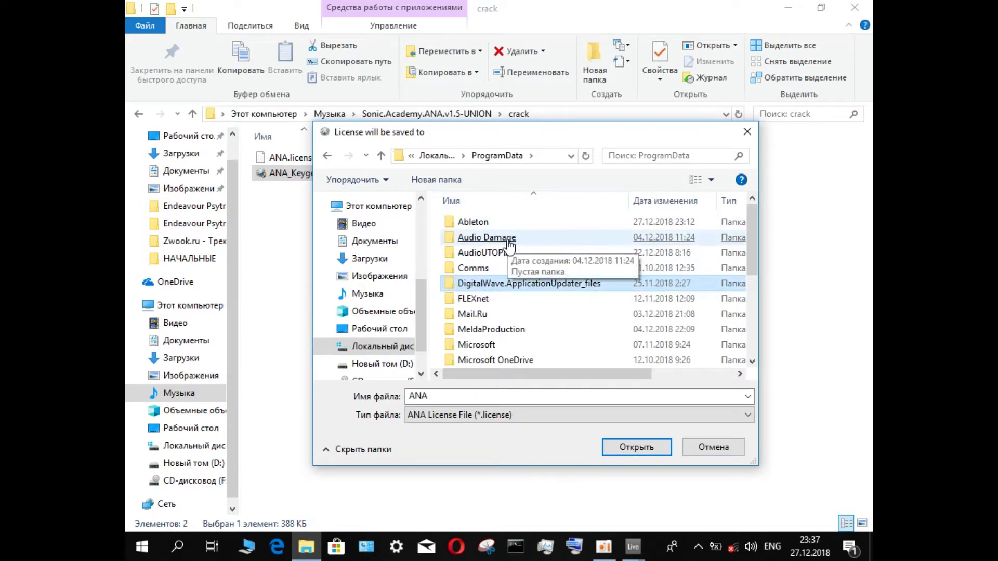
scroll(520, 244, down, 4)
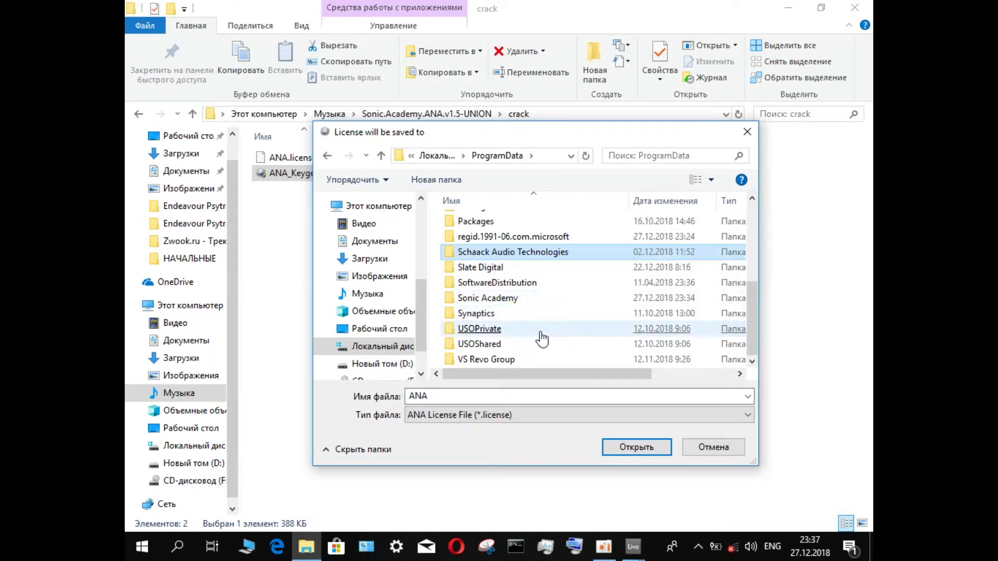
click(496, 298)
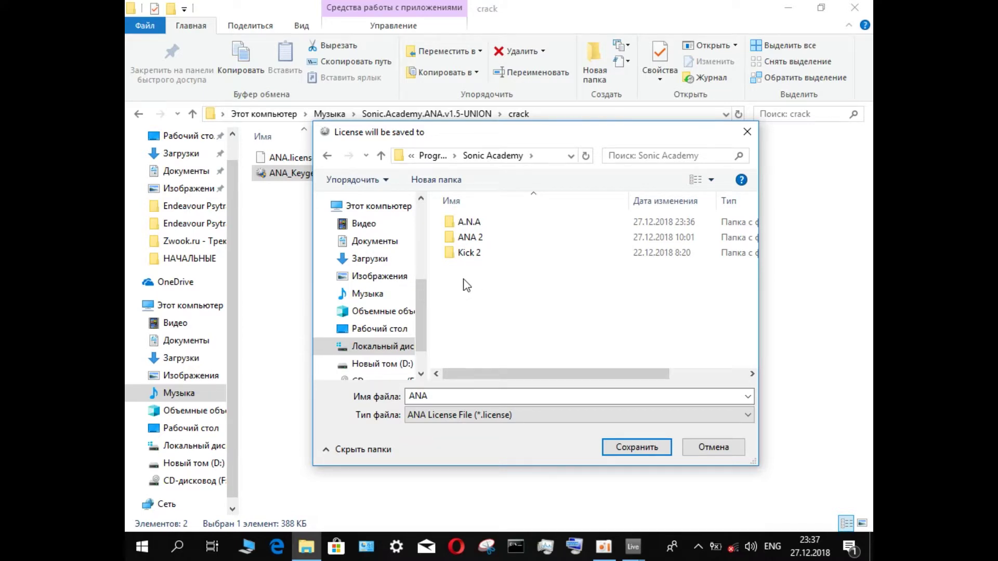
Save the license as ANA in the License folder inside A.N.A, and exit the key generator
click(473, 225)
double_click(473, 225)
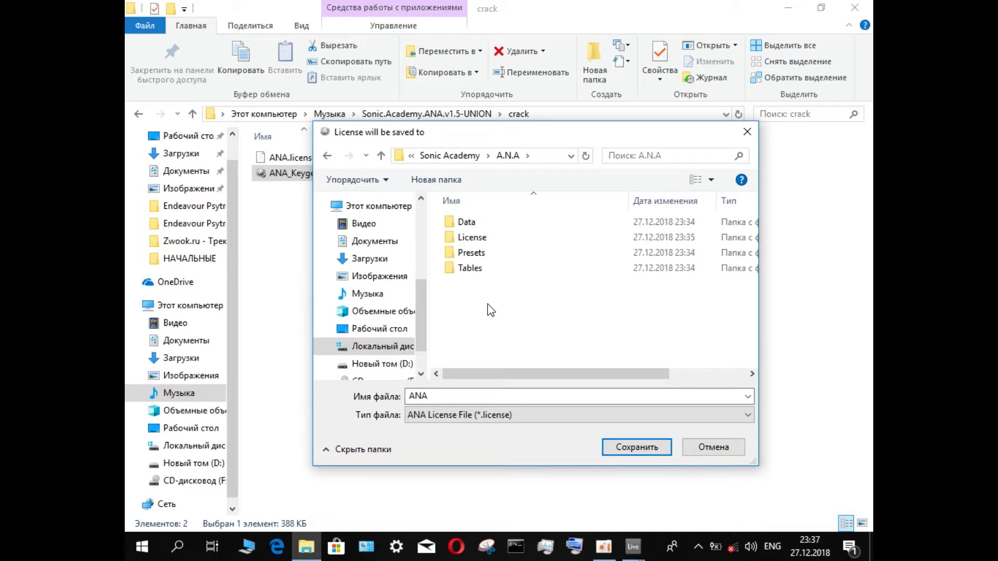
click(470, 242)
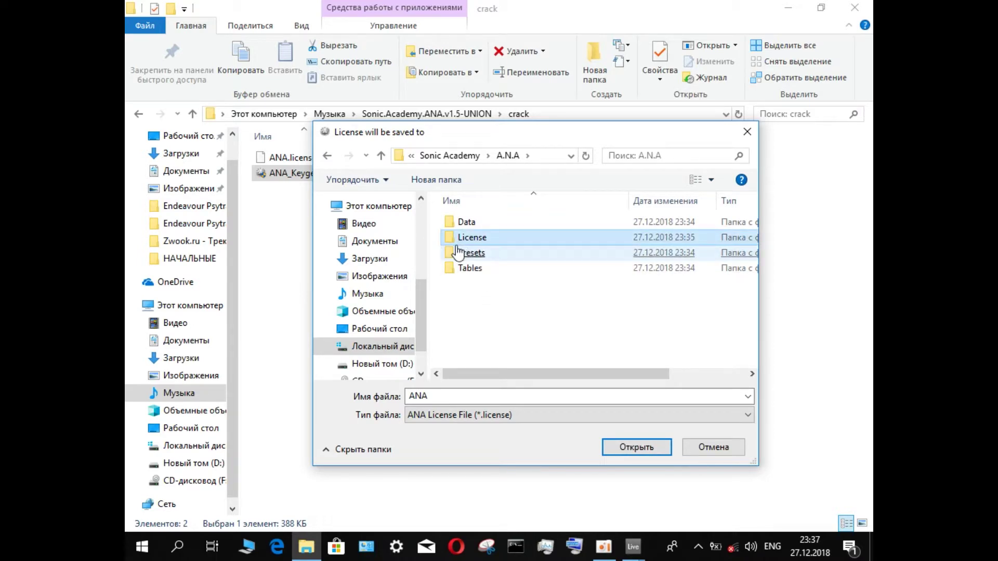
double_click(498, 243)
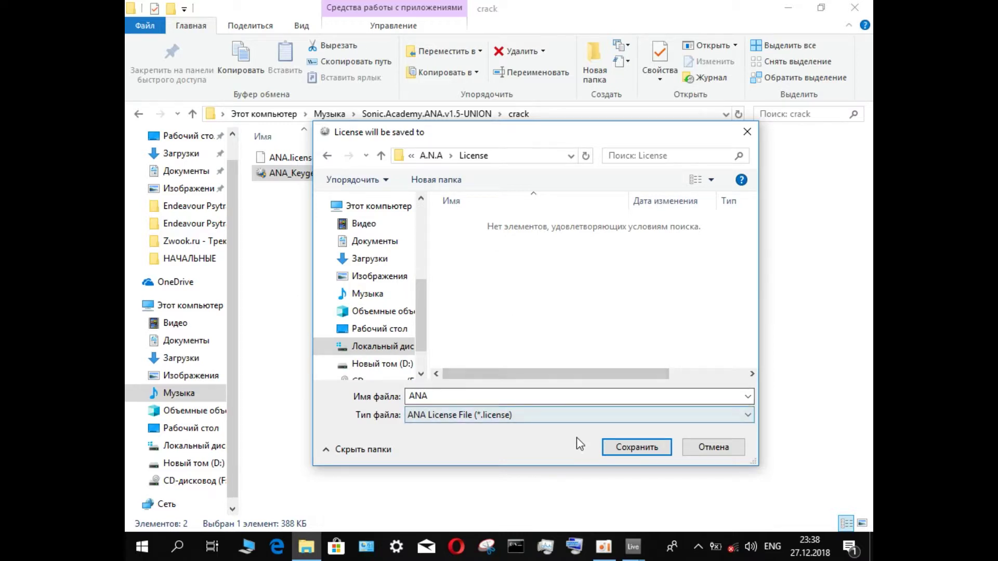
click(626, 447)
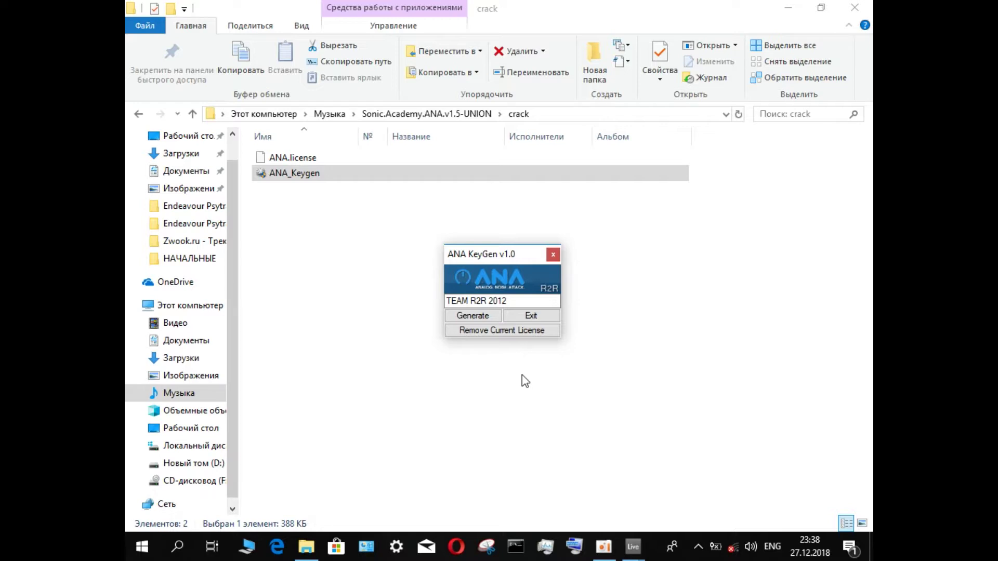
click(536, 316)
click(535, 322)
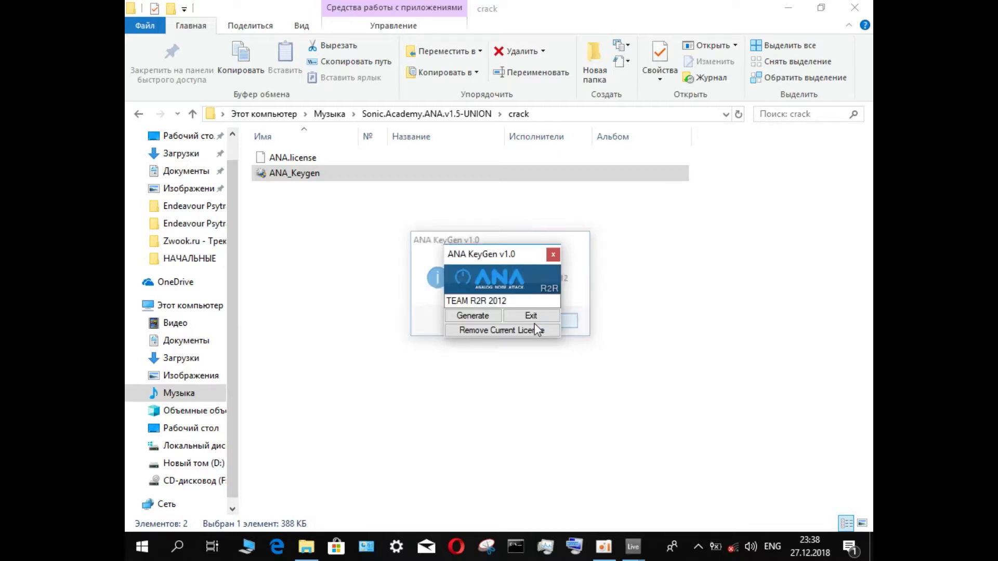
Switch to Ableton Live 9 Suite and dismiss the plug-in's pending license file selection dialog
mouse_move(630, 550)
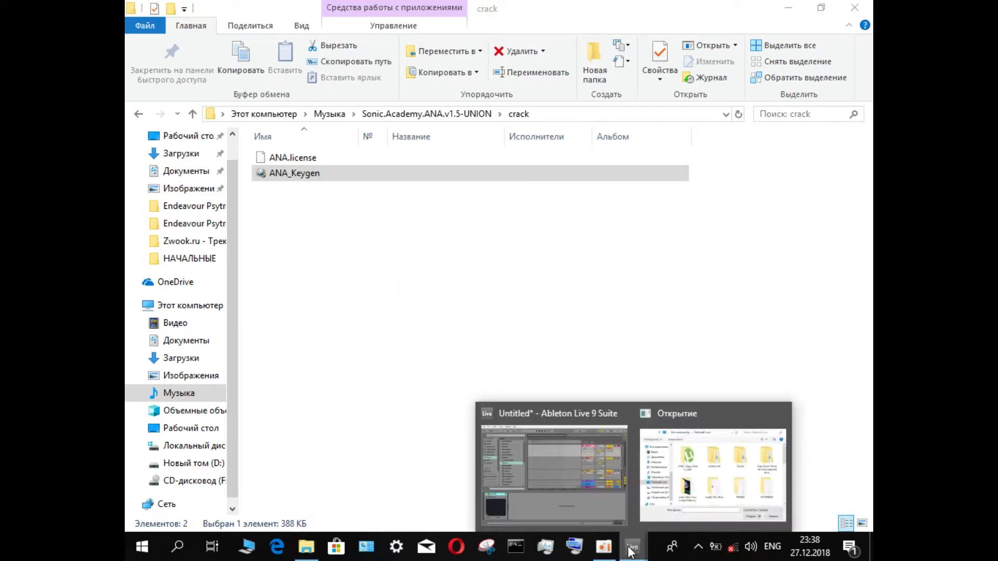
click(581, 488)
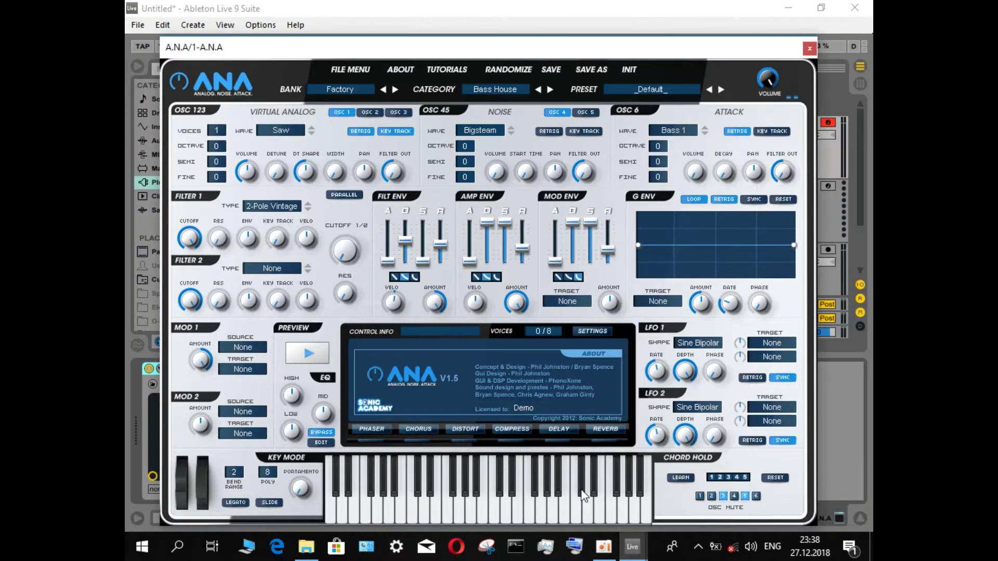
mouse_move(632, 546)
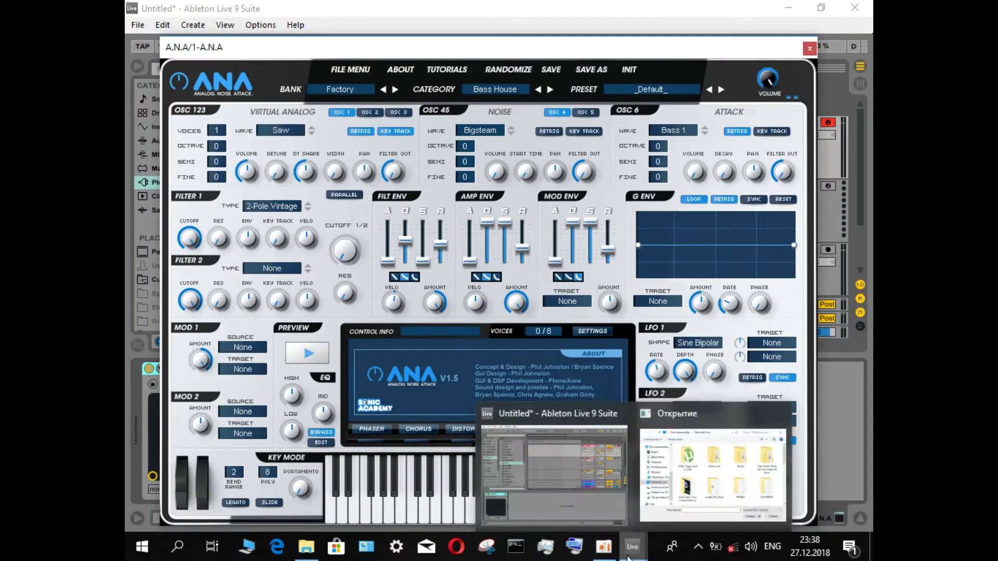
click(693, 496)
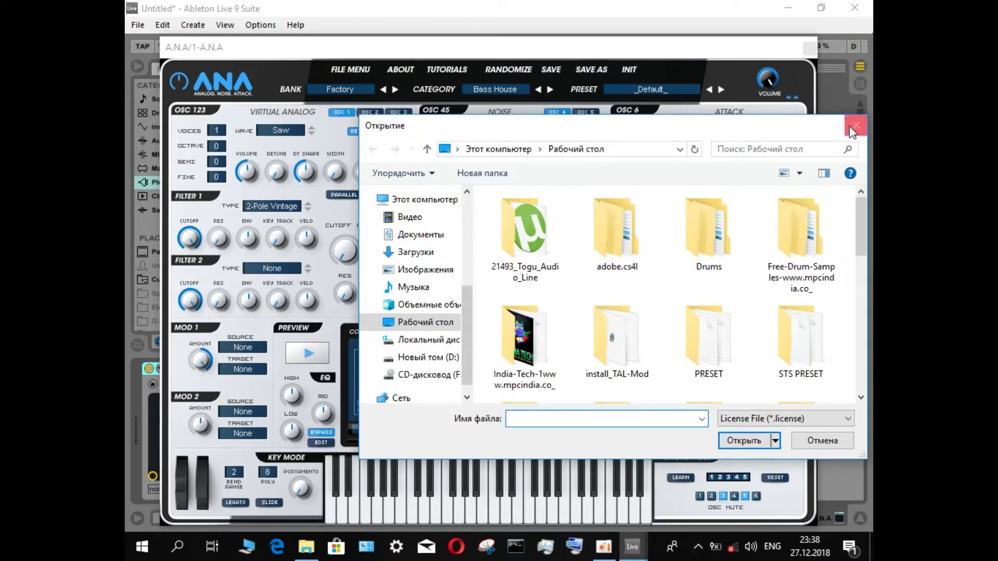
click(855, 125)
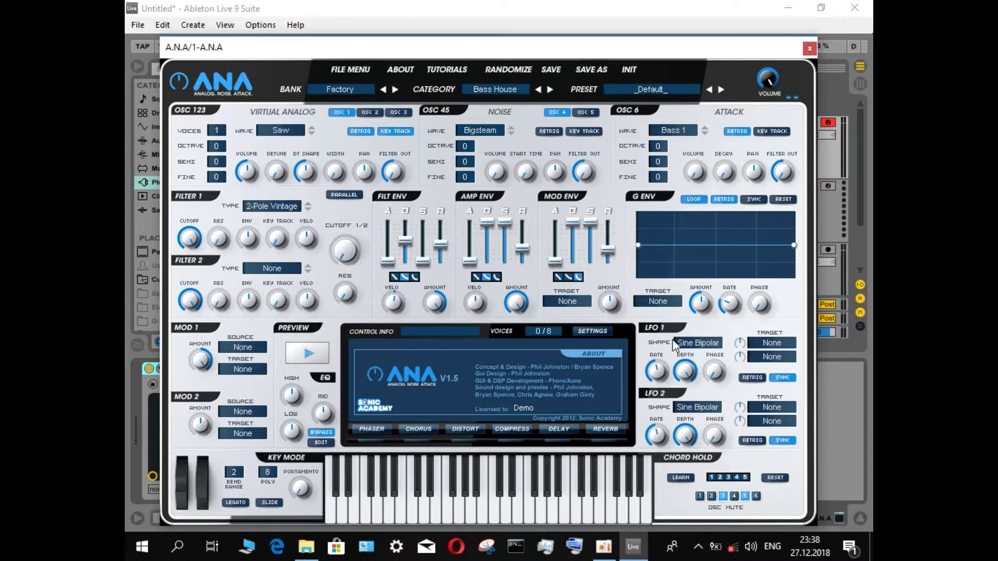
Close the A.N.A plug-in window and delete the A.N.A device from the first MIDI track
drag(464, 54, 461, 28)
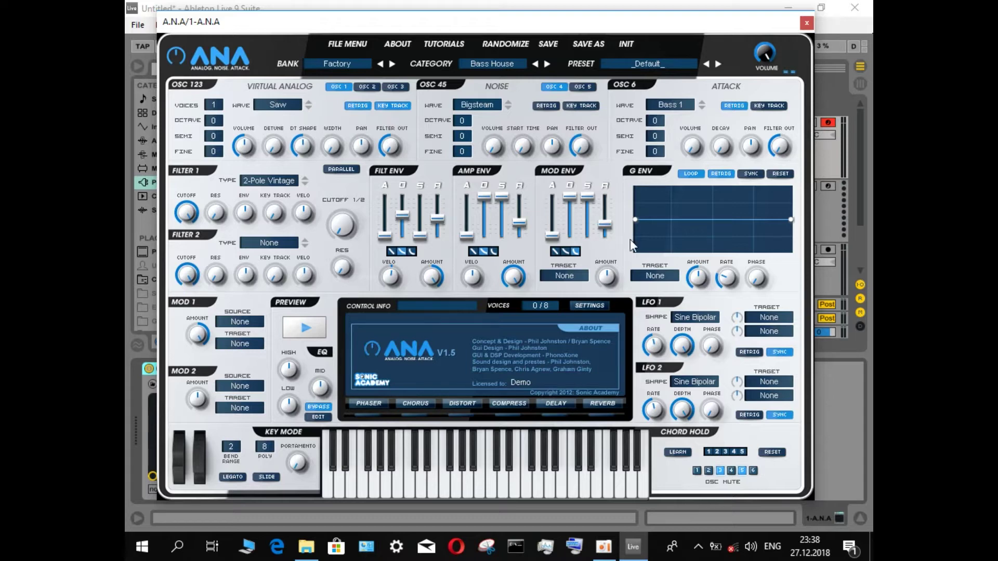
click(806, 23)
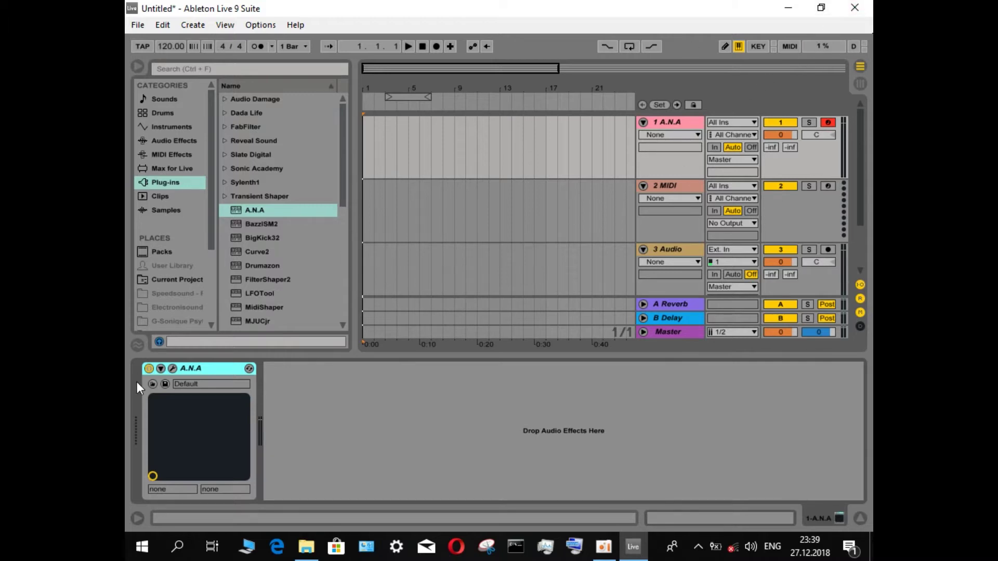
right_click(207, 367)
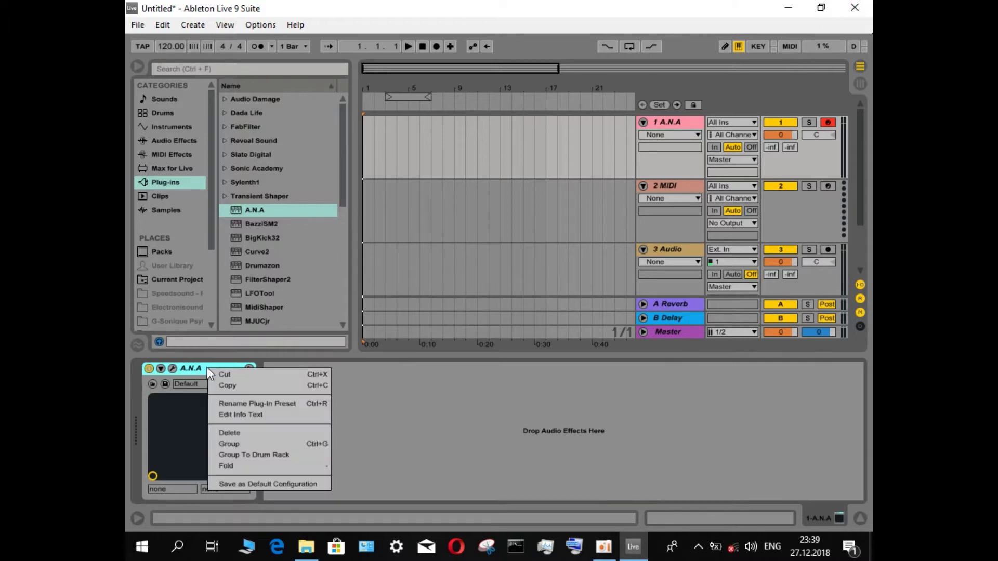
click(220, 433)
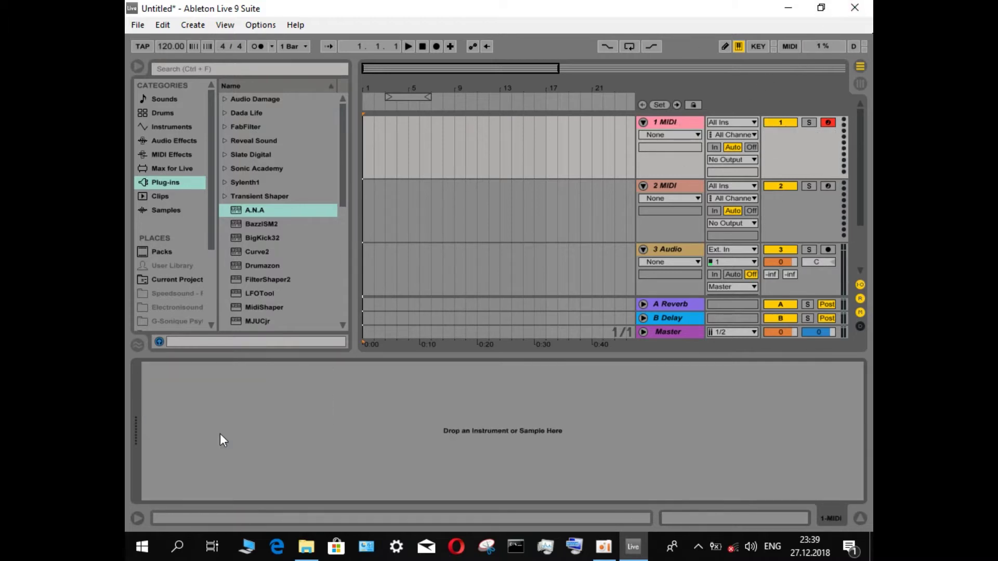
Load the A.N.A plug-in onto the empty 1 MIDI track again and accept its license import prompt
click(240, 208)
drag(240, 207, 284, 379)
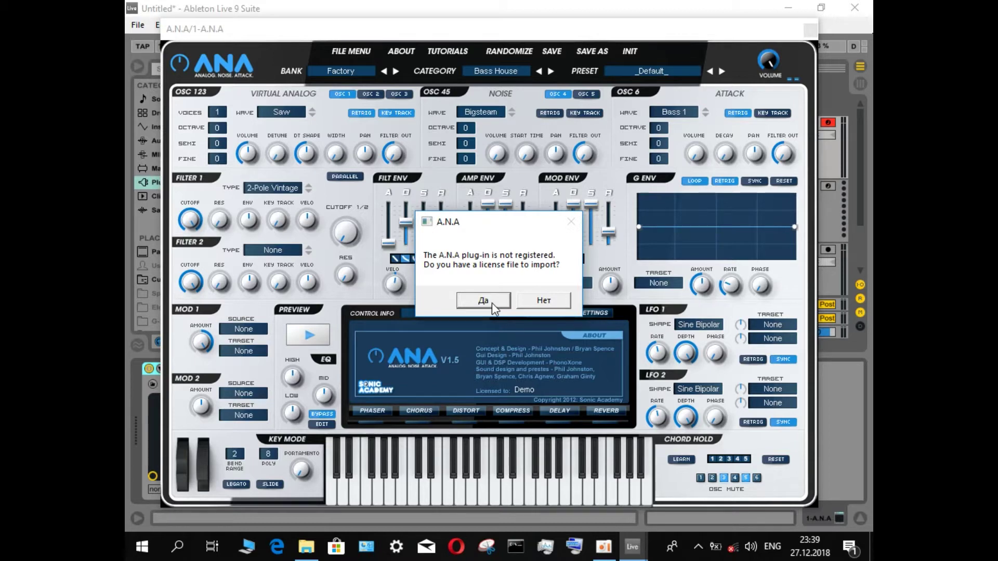
click(490, 302)
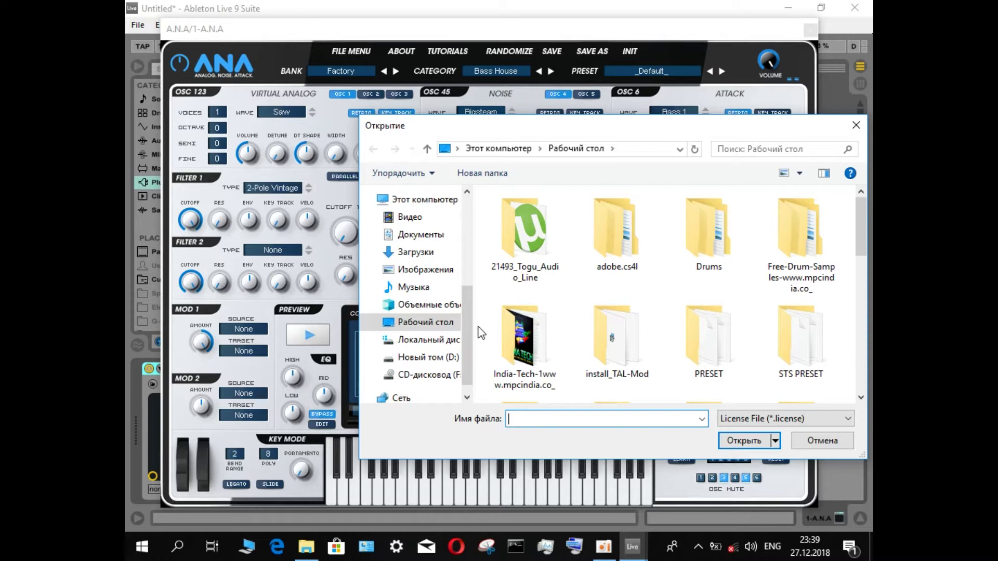
Import ANA.license from the crack folder of Sonic.Academy.ANA.v1.5-UNION in Музыка and acknowledge the registration message
click(422, 288)
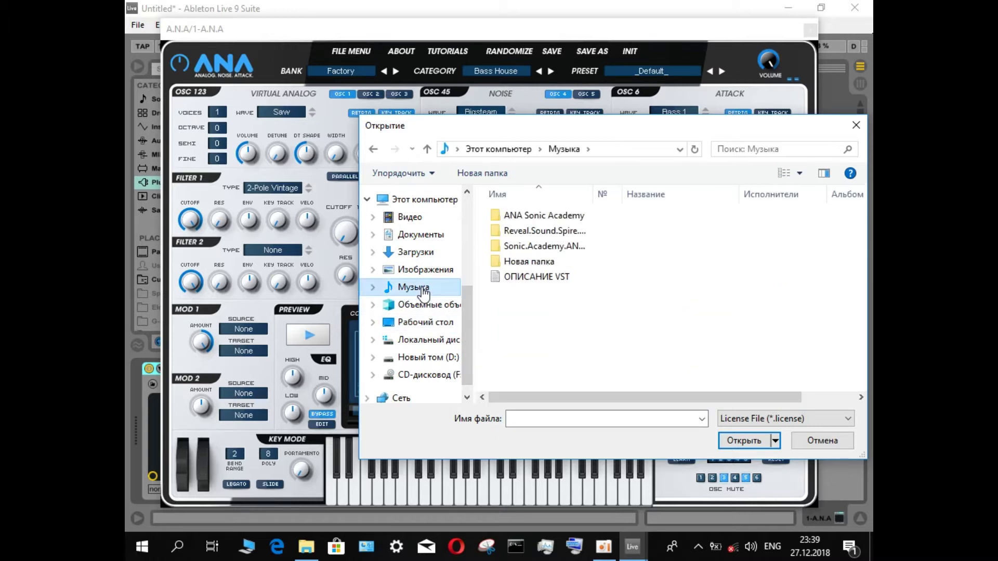
double_click(530, 246)
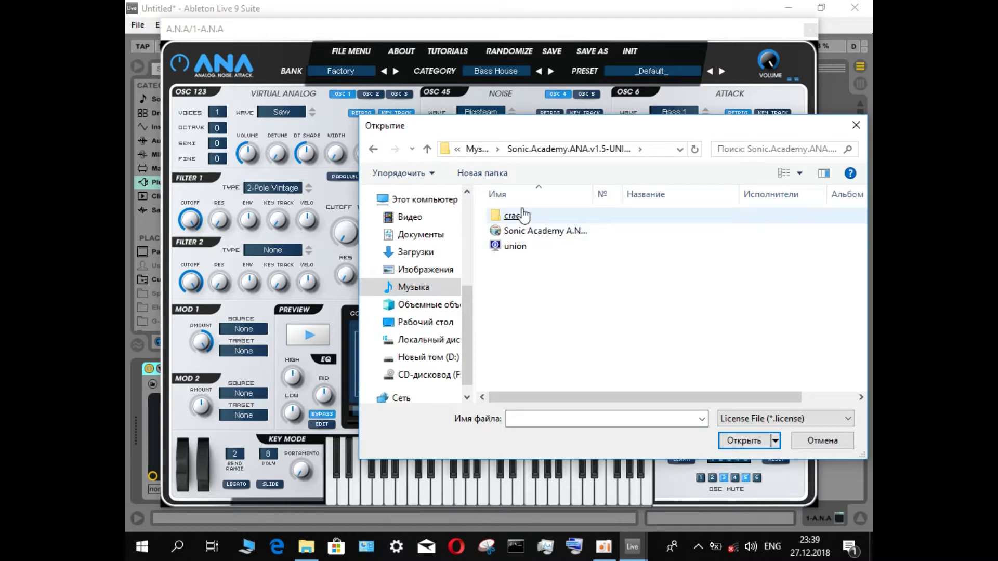
double_click(524, 224)
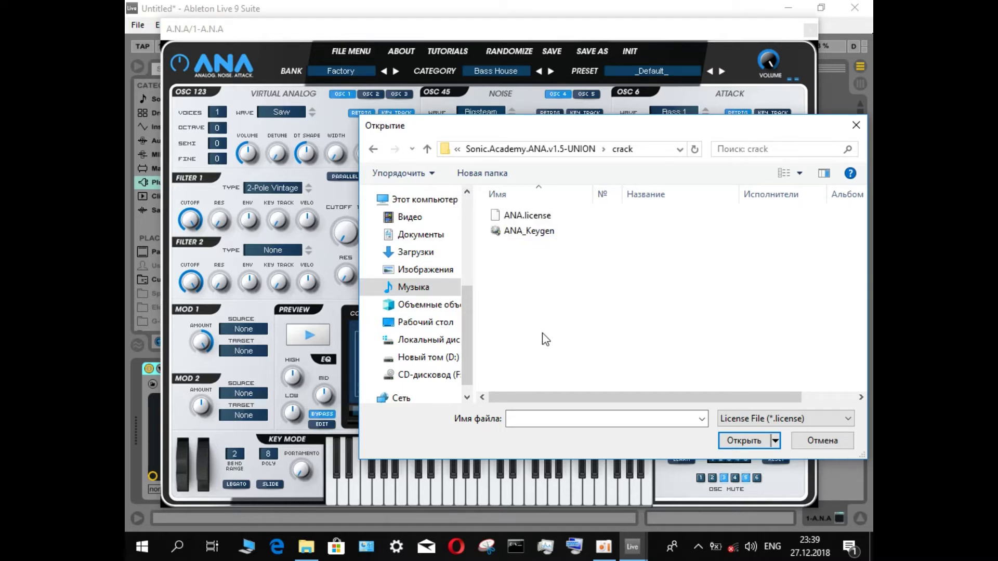
double_click(529, 217)
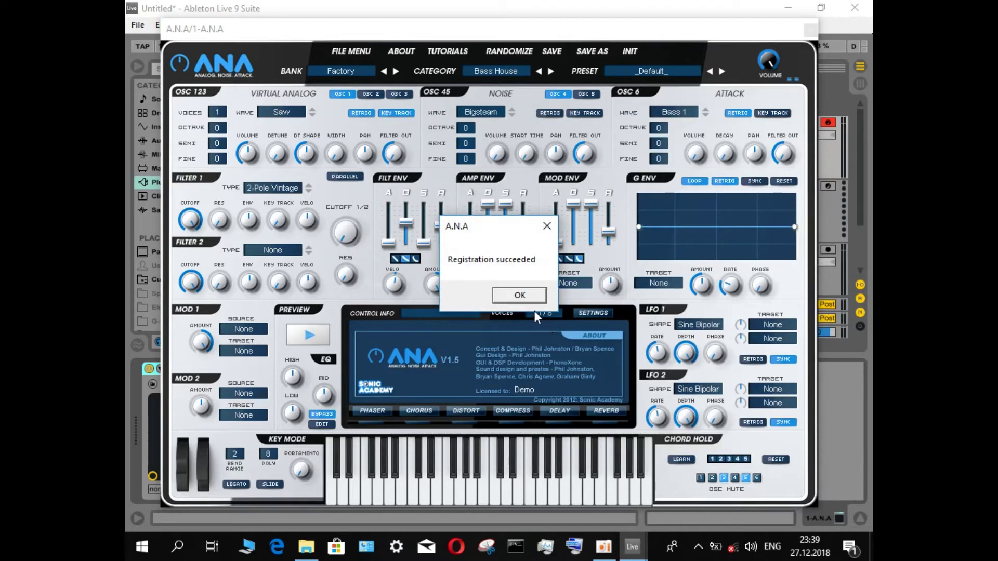
click(514, 295)
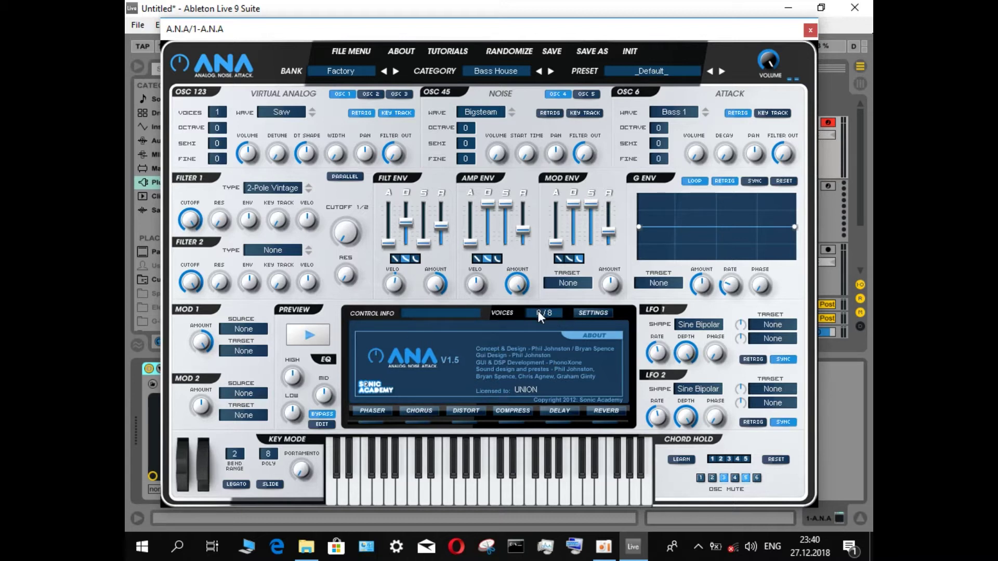
Look through the A.N.A settings, the Phaser, Chorus and Distort effect pages, and the list of preset banks
click(584, 314)
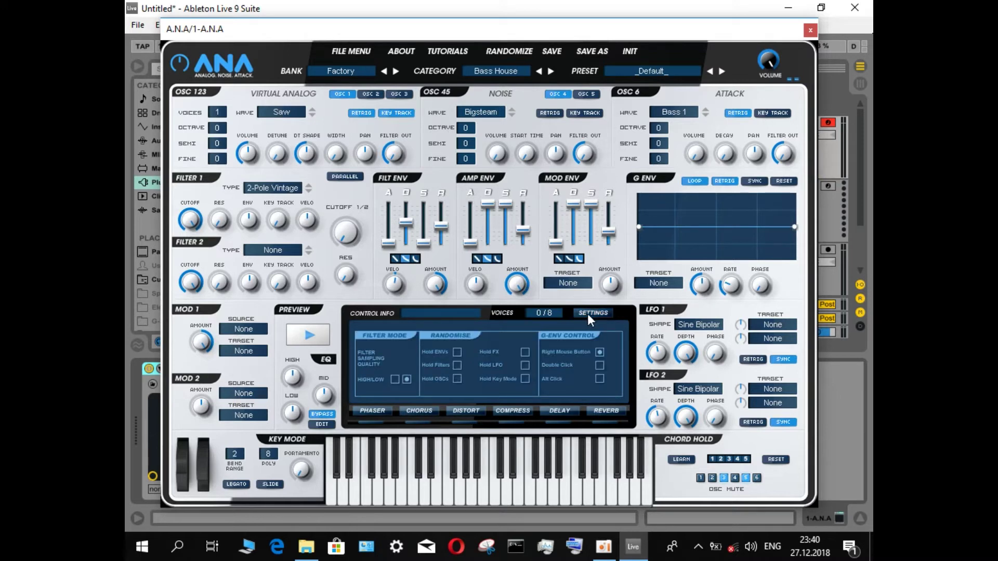
click(376, 410)
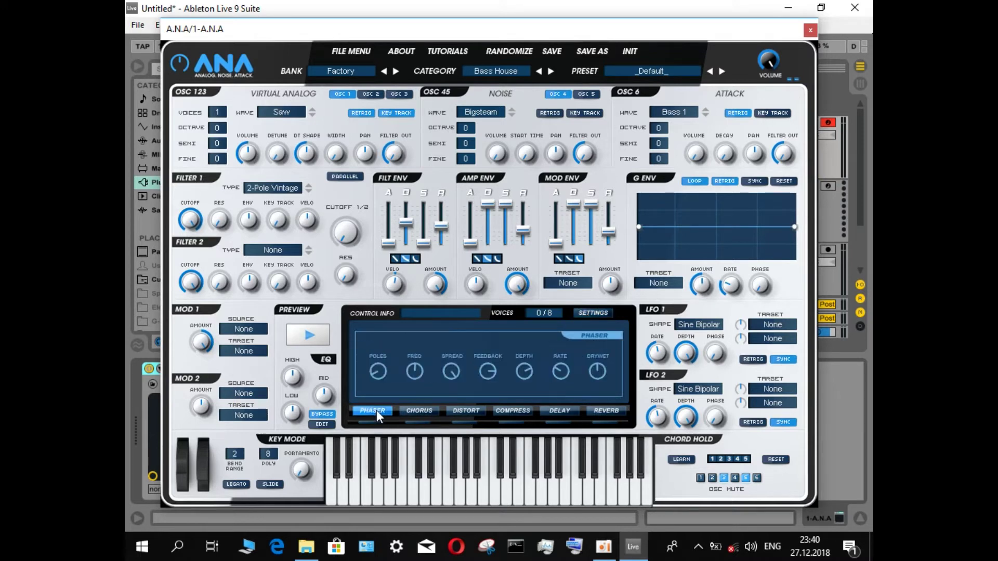
click(422, 410)
click(451, 412)
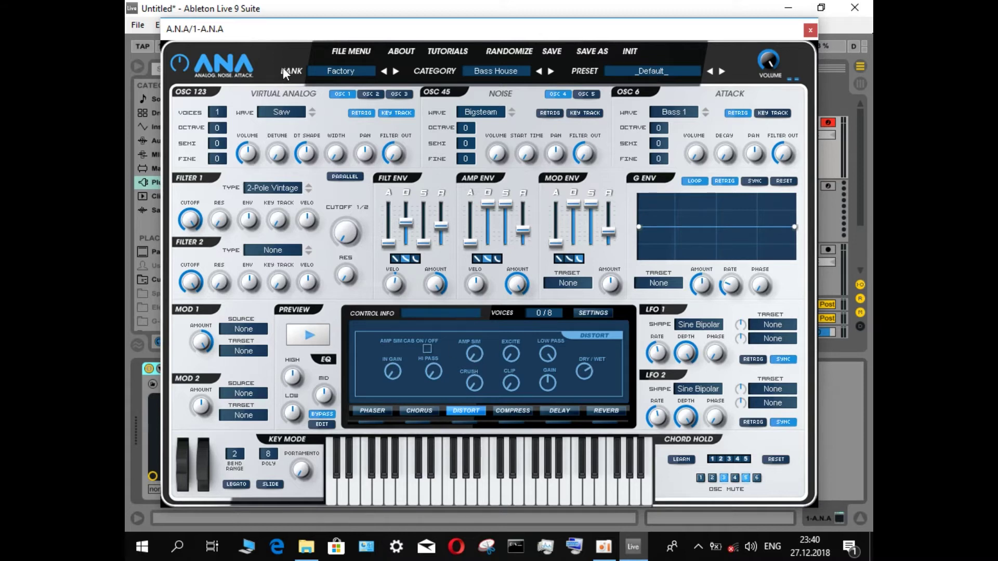
click(339, 70)
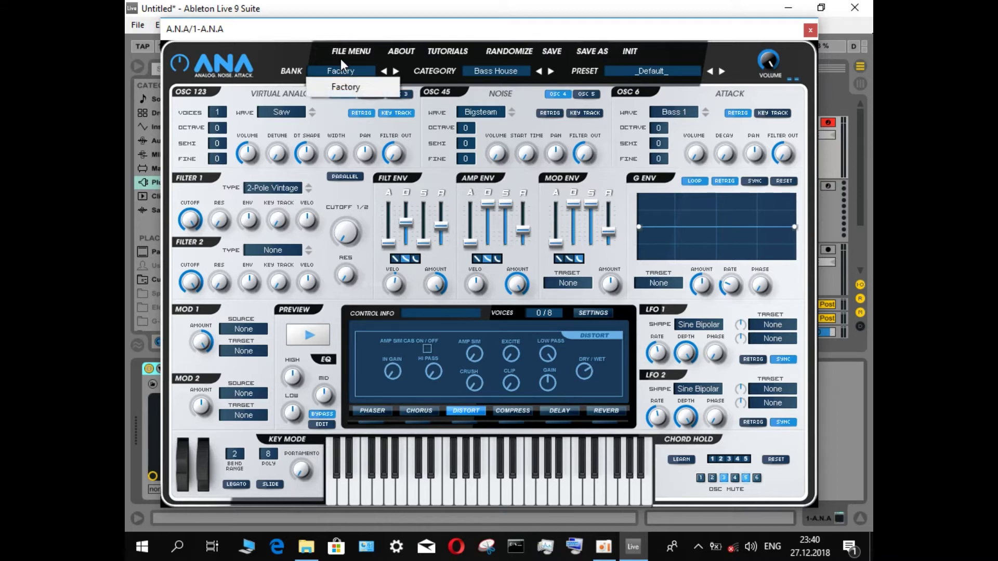
click(405, 51)
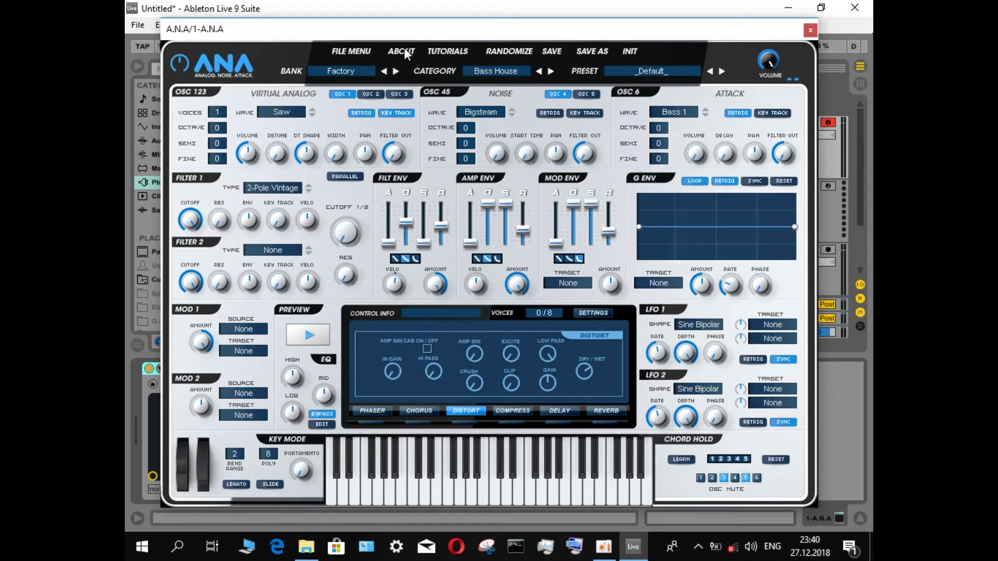